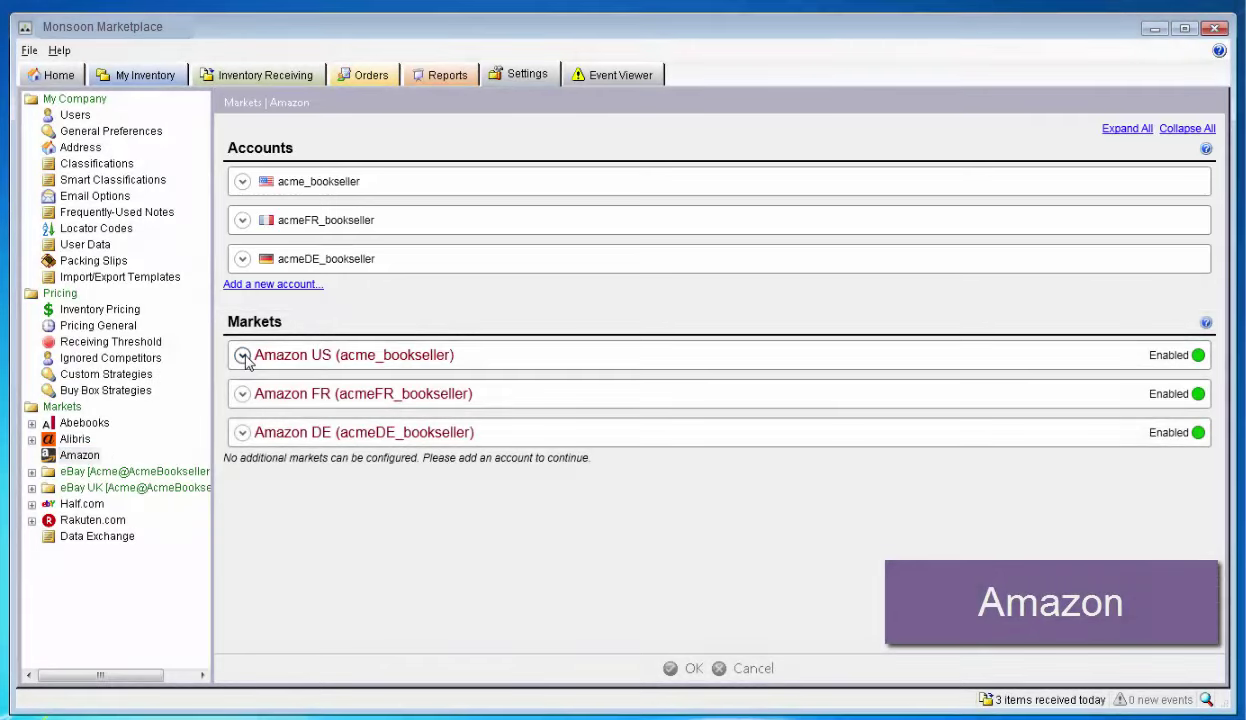
- Expand the Amazon US market and review its Fulfillment By Amazon settings, including label printing, multiple users and shipment origins
click(242, 356)
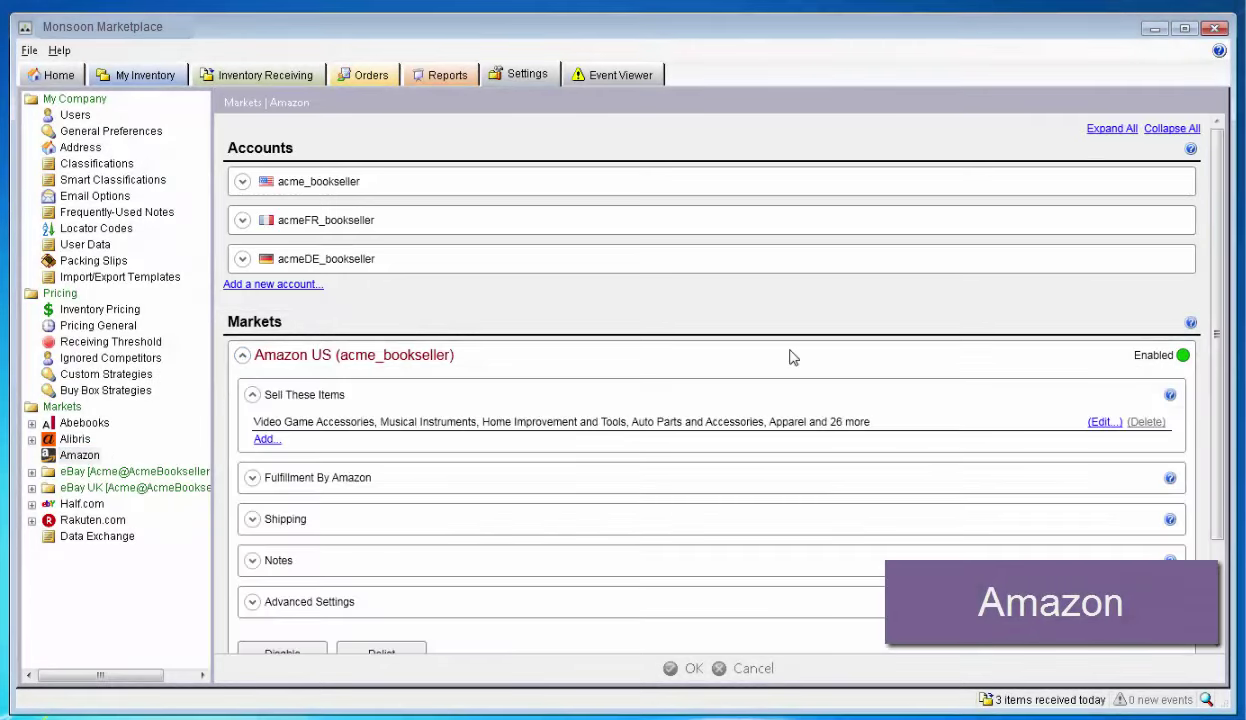
scroll(1222, 420, down, 1)
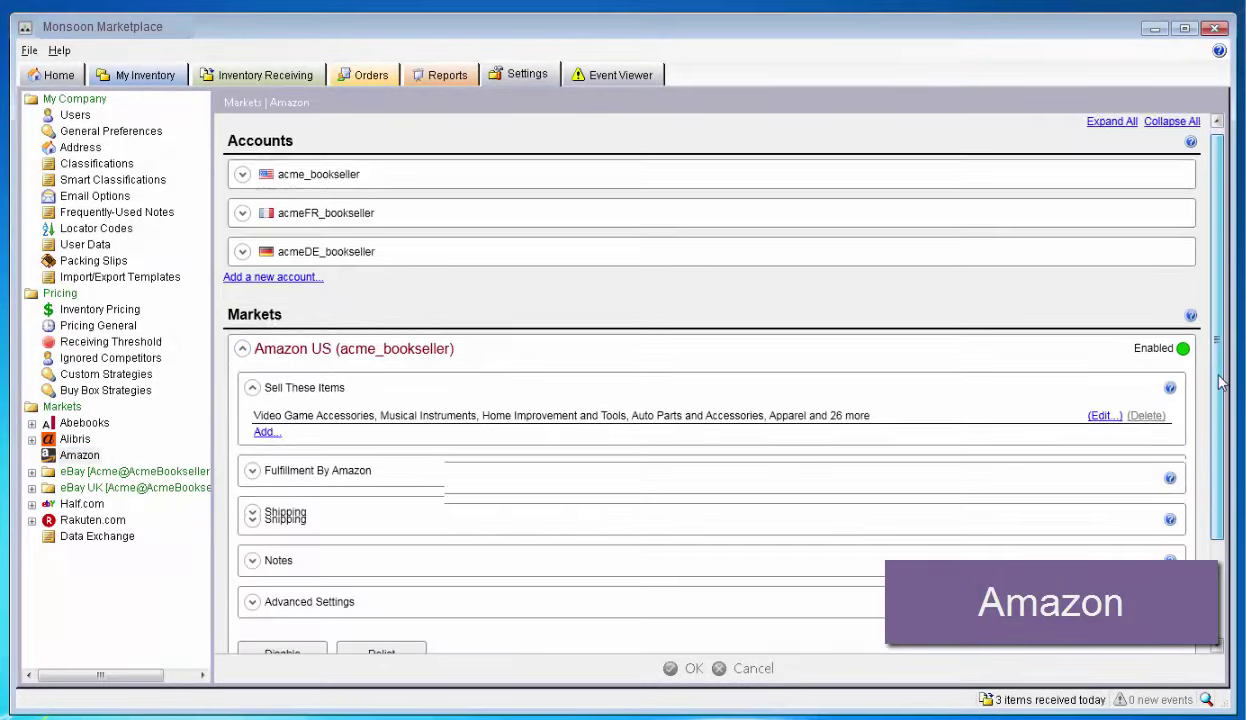
scroll(1222, 420, down, 1)
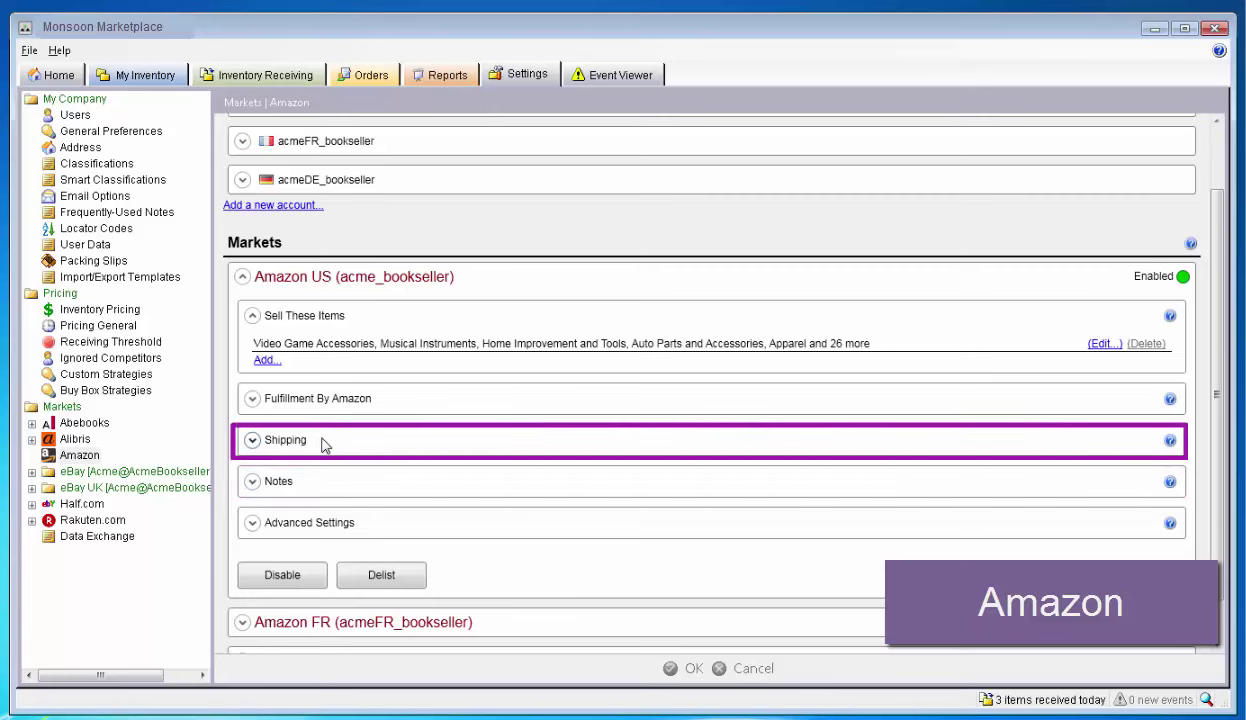
click(252, 398)
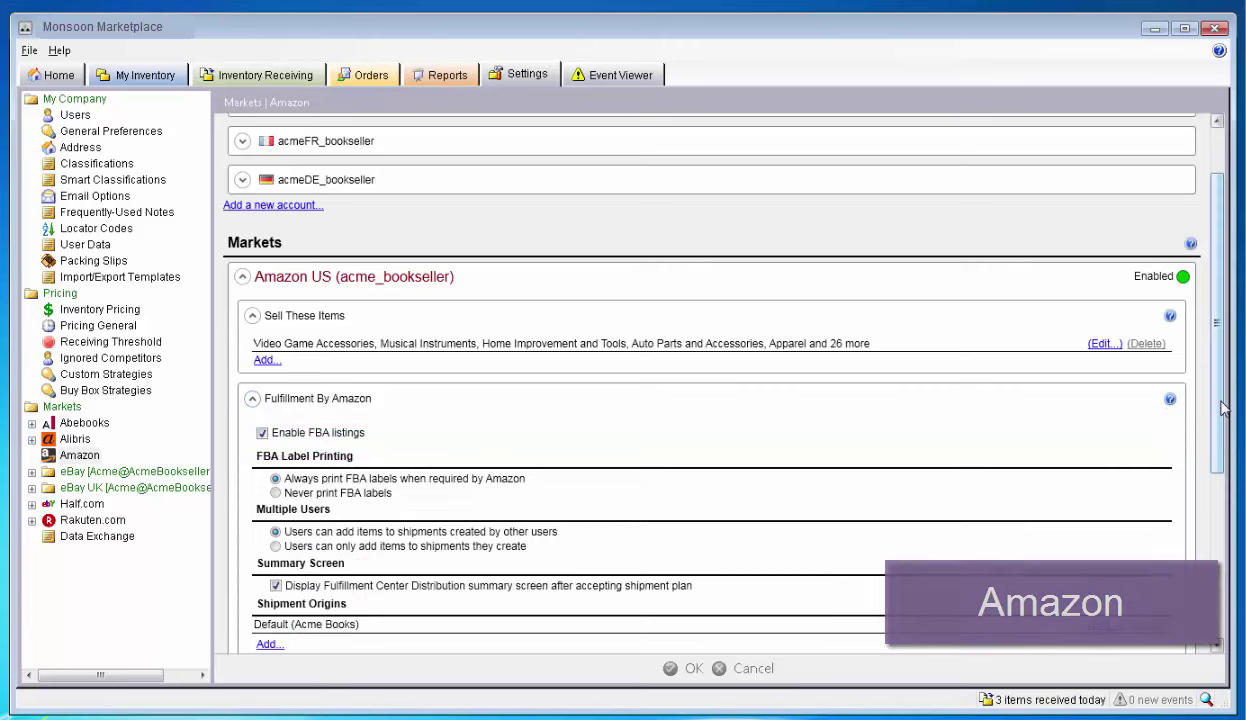
scroll(1226, 432, down, 1)
scroll(1226, 432, down, 2)
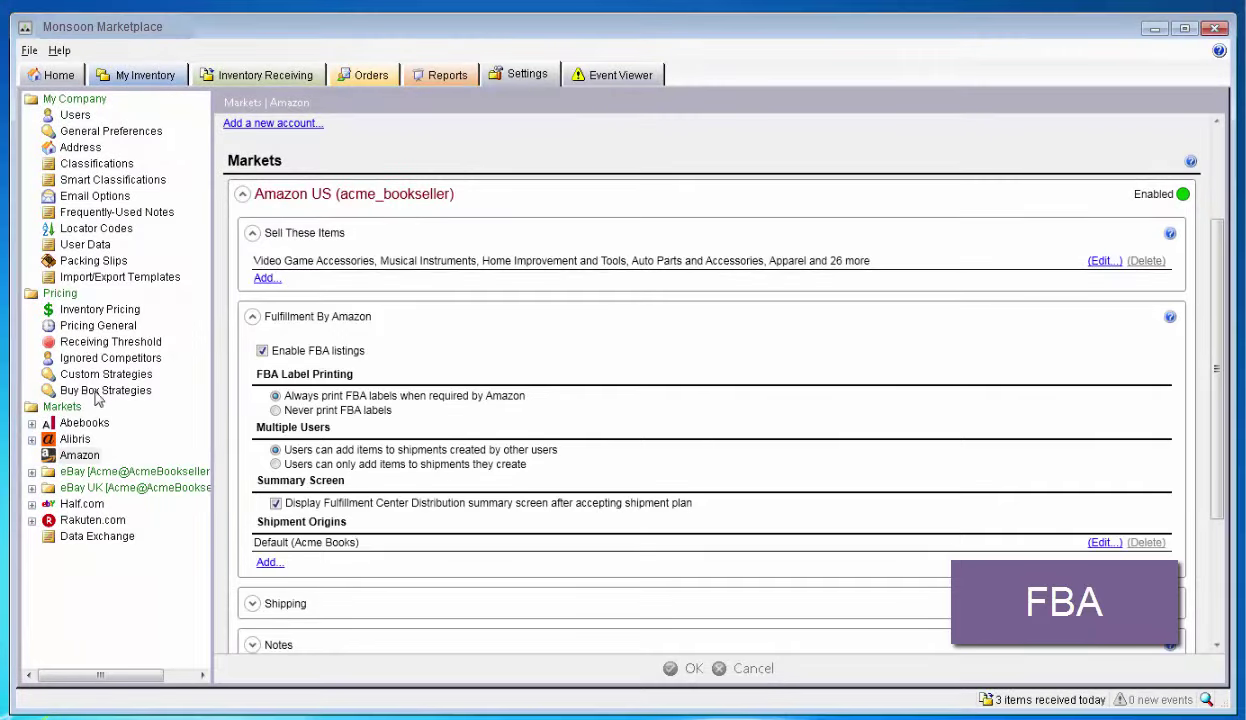
- Open the general settings of the first eBay market and examine its base price percentage
click(32, 472)
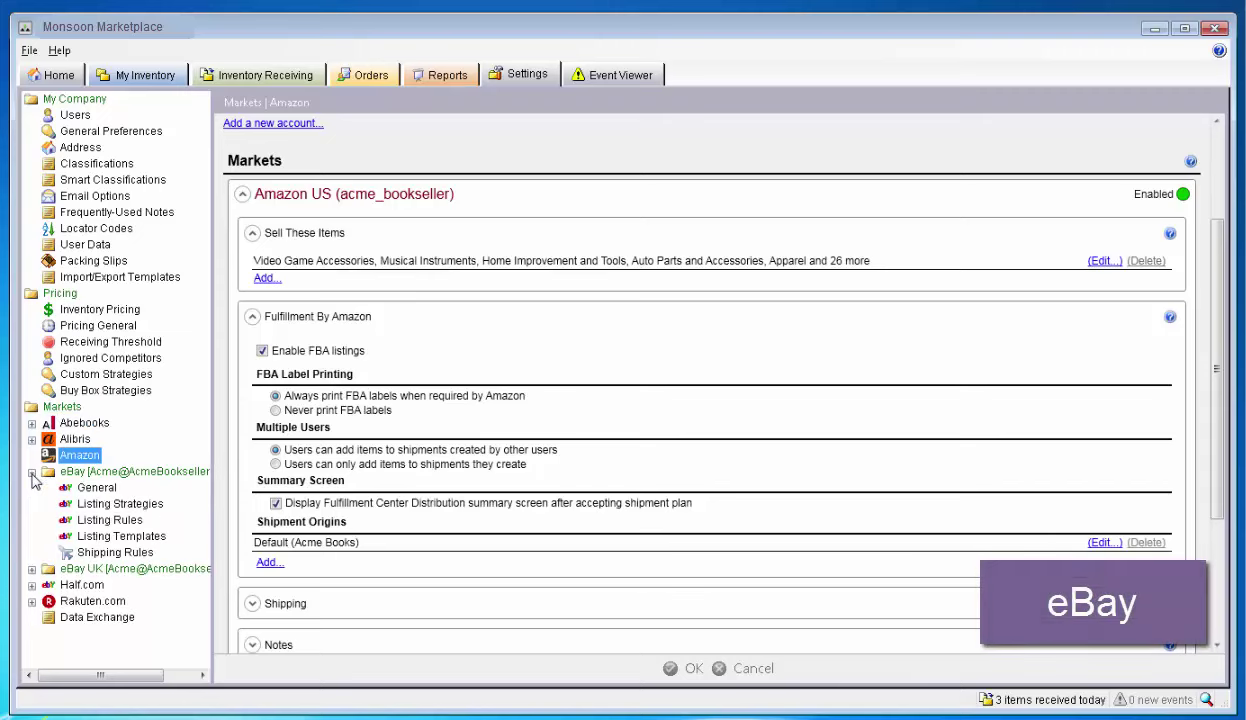
click(105, 493)
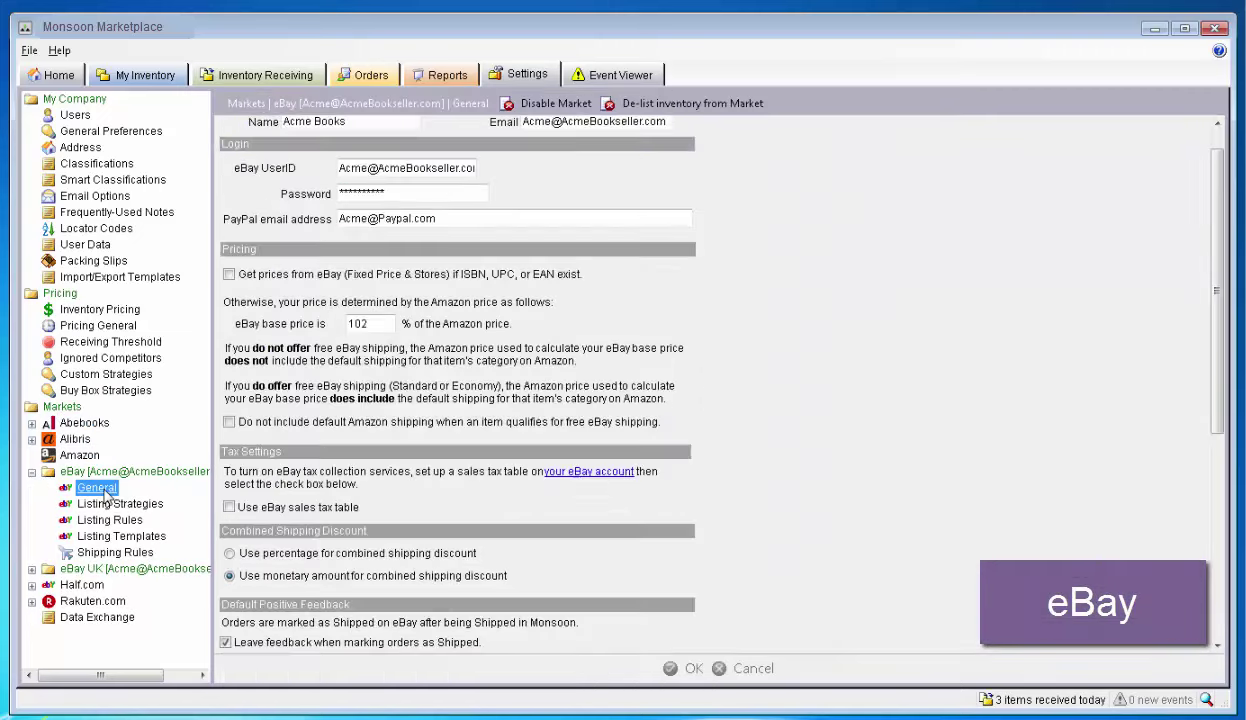
double_click(387, 327)
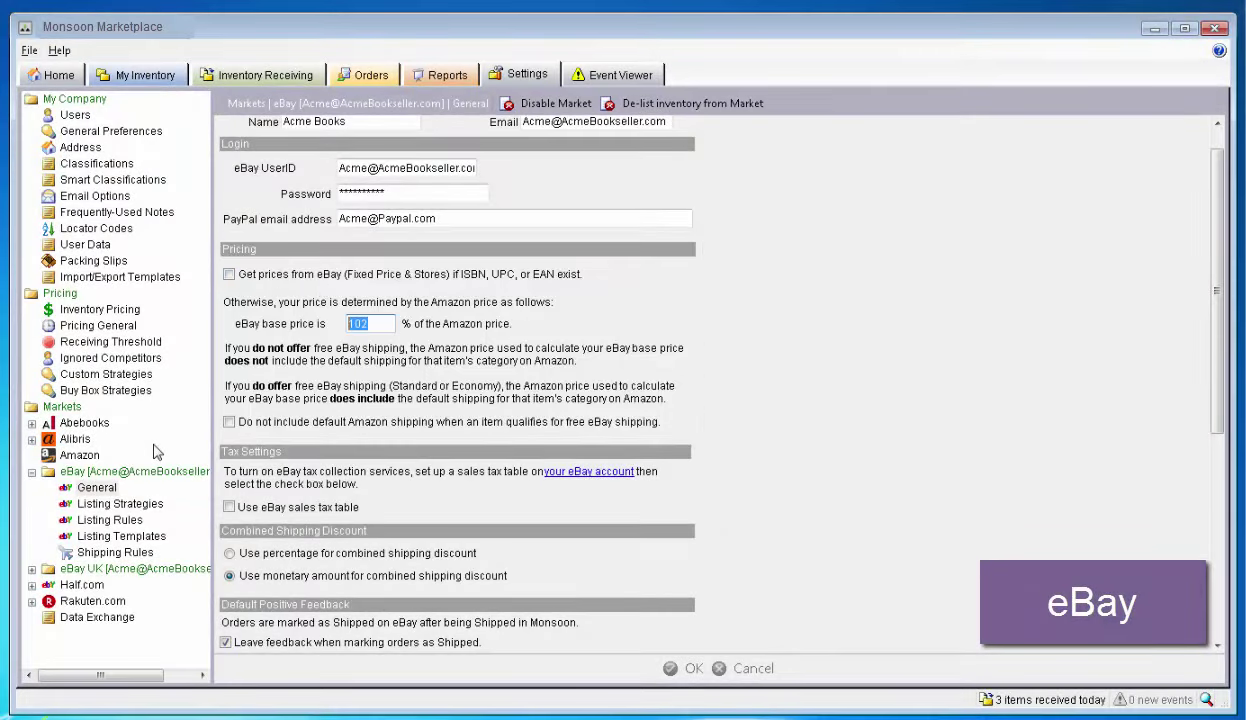
- Review the inventory group criteria and the maximum concurrent listings of the Default rule in the eBay listing rules
click(109, 521)
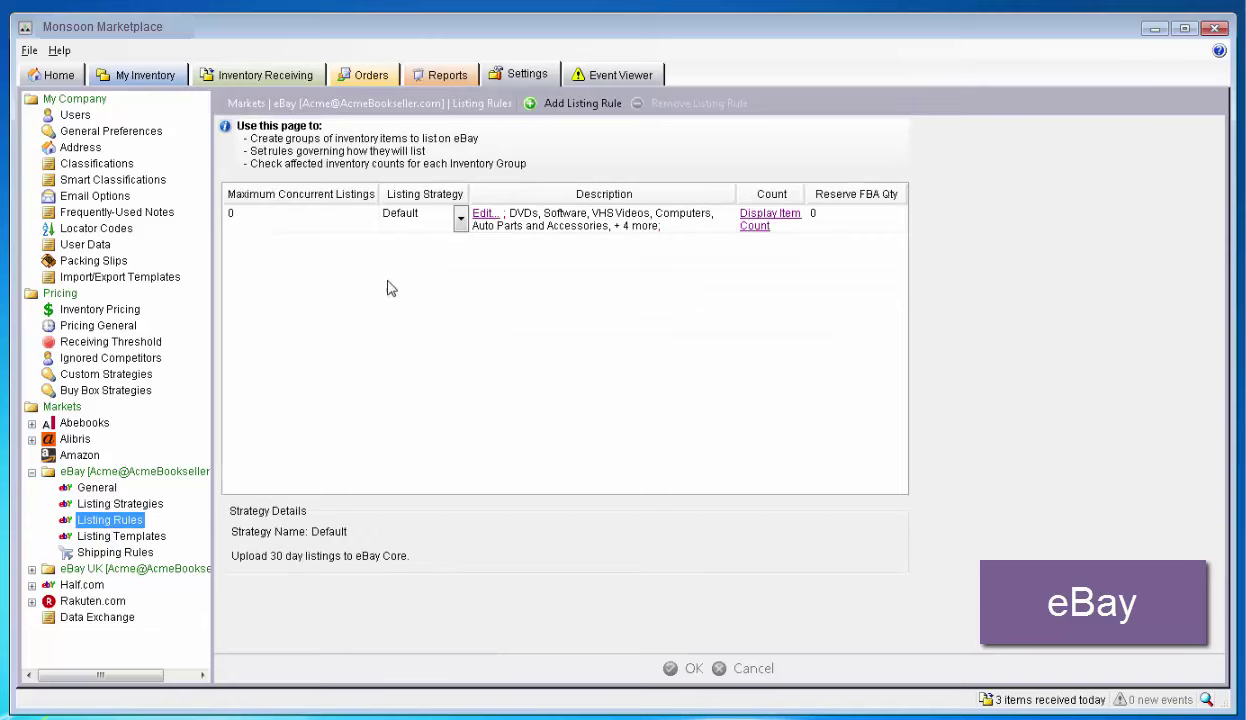
click(486, 216)
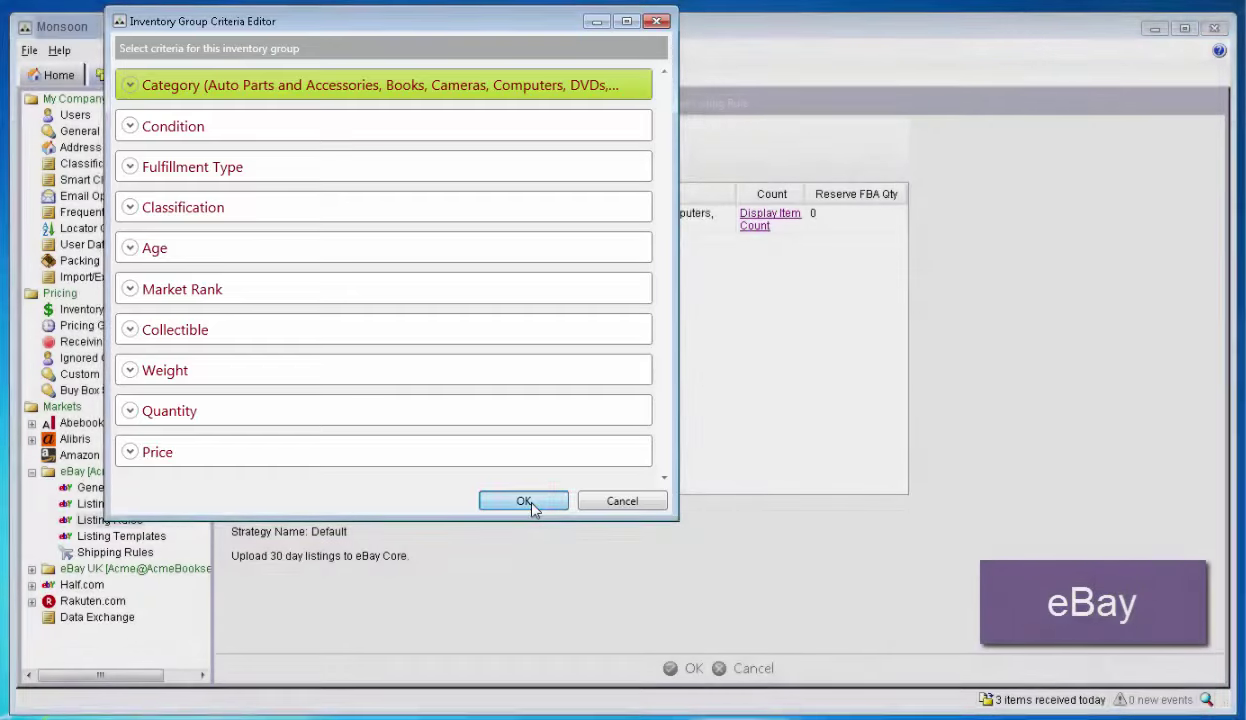
click(530, 503)
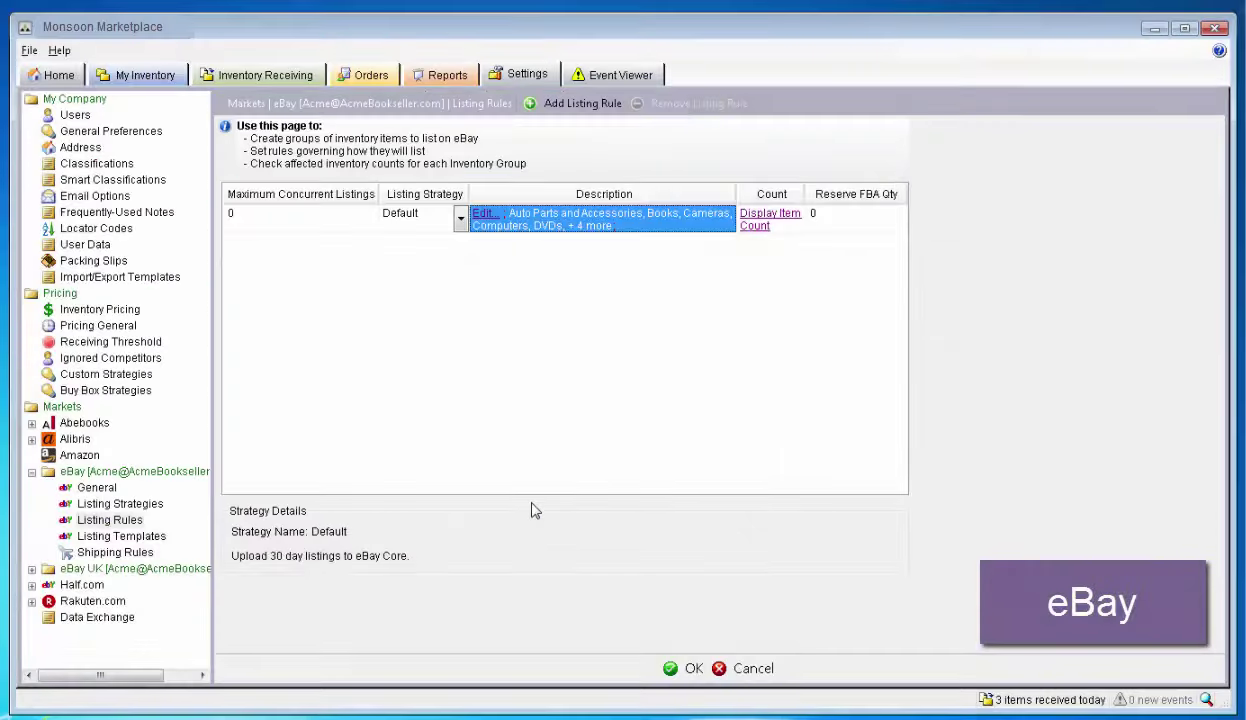
click(268, 214)
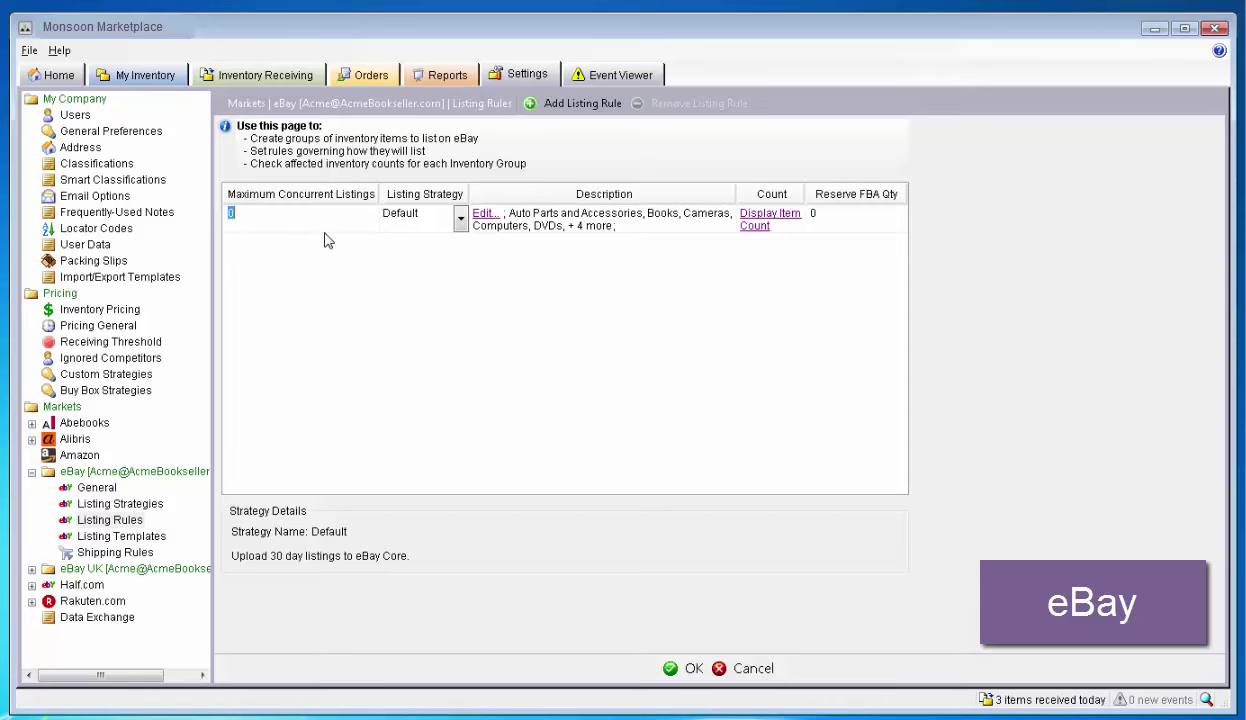
- Go to the eBay listing templates without saving the rule changes, and preview the Default - Auto Parts and Accessories template
click(113, 540)
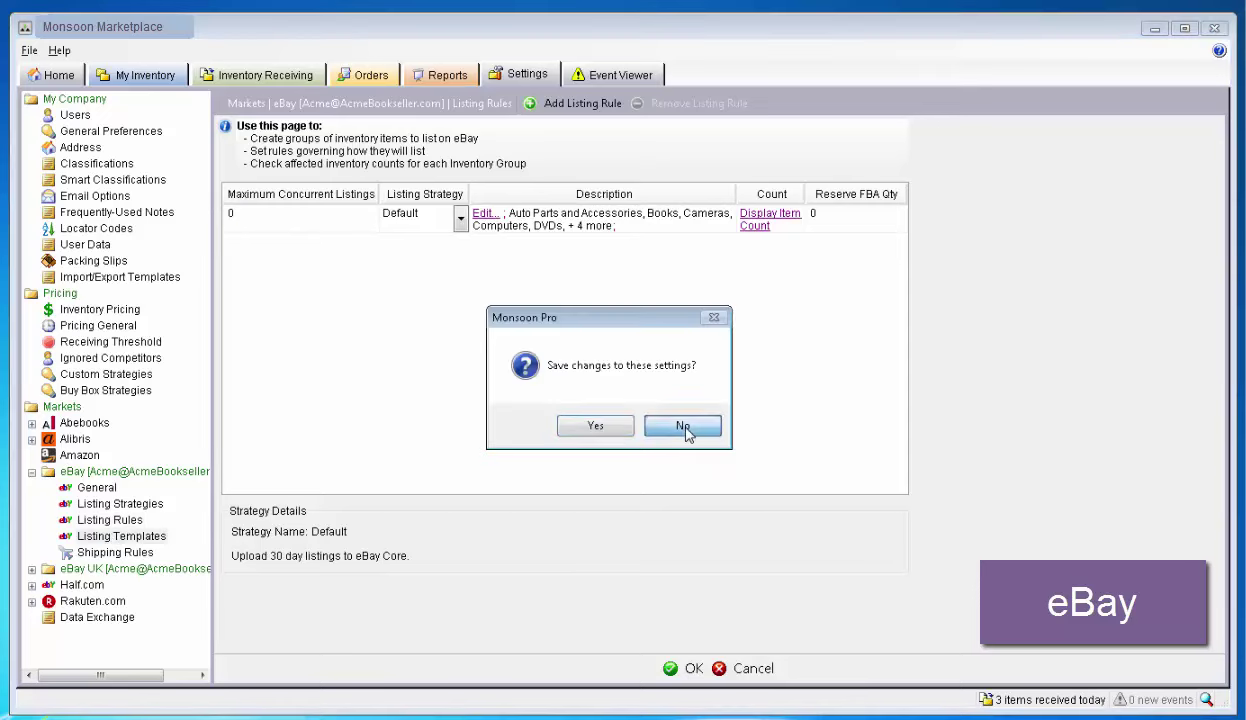
click(683, 427)
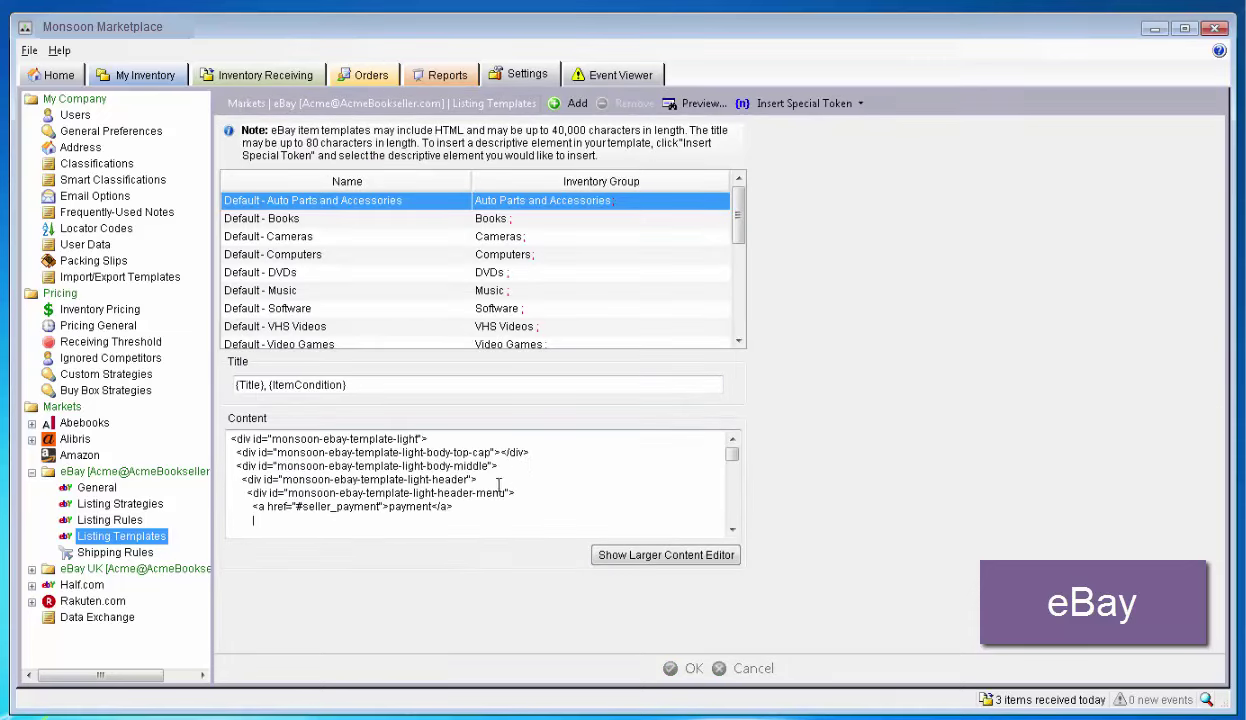
drag(470, 500, 272, 416)
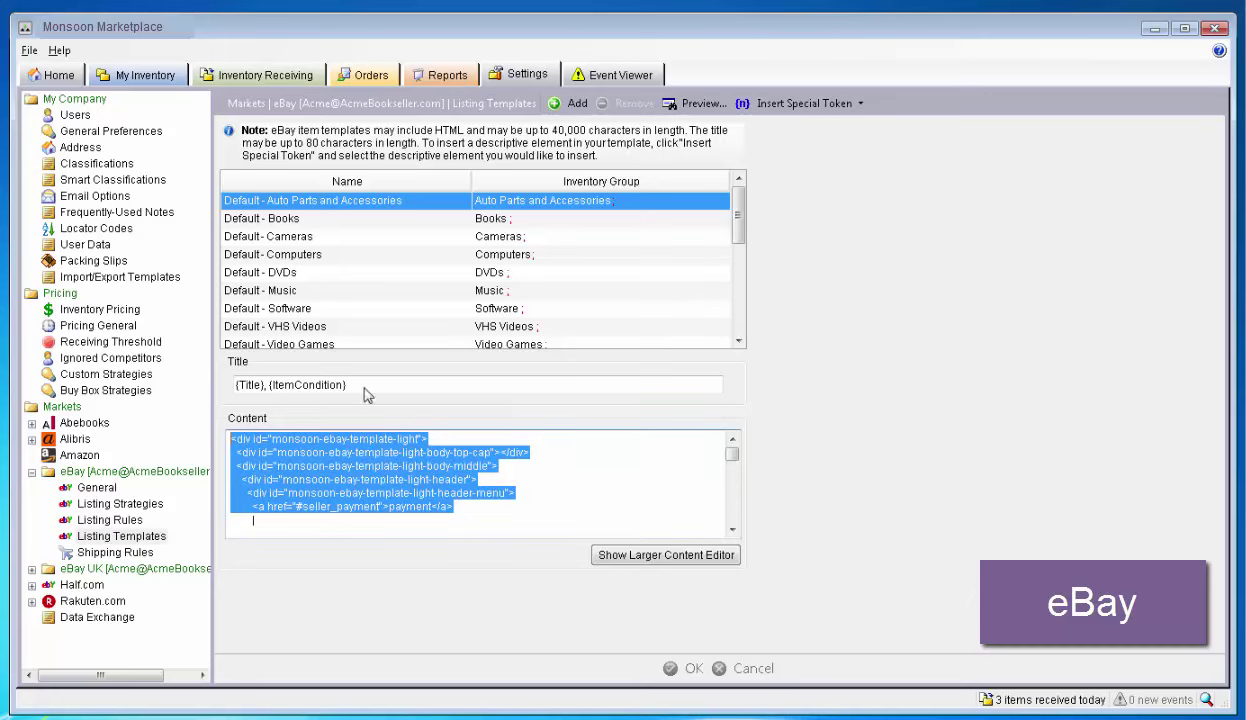
click(695, 112)
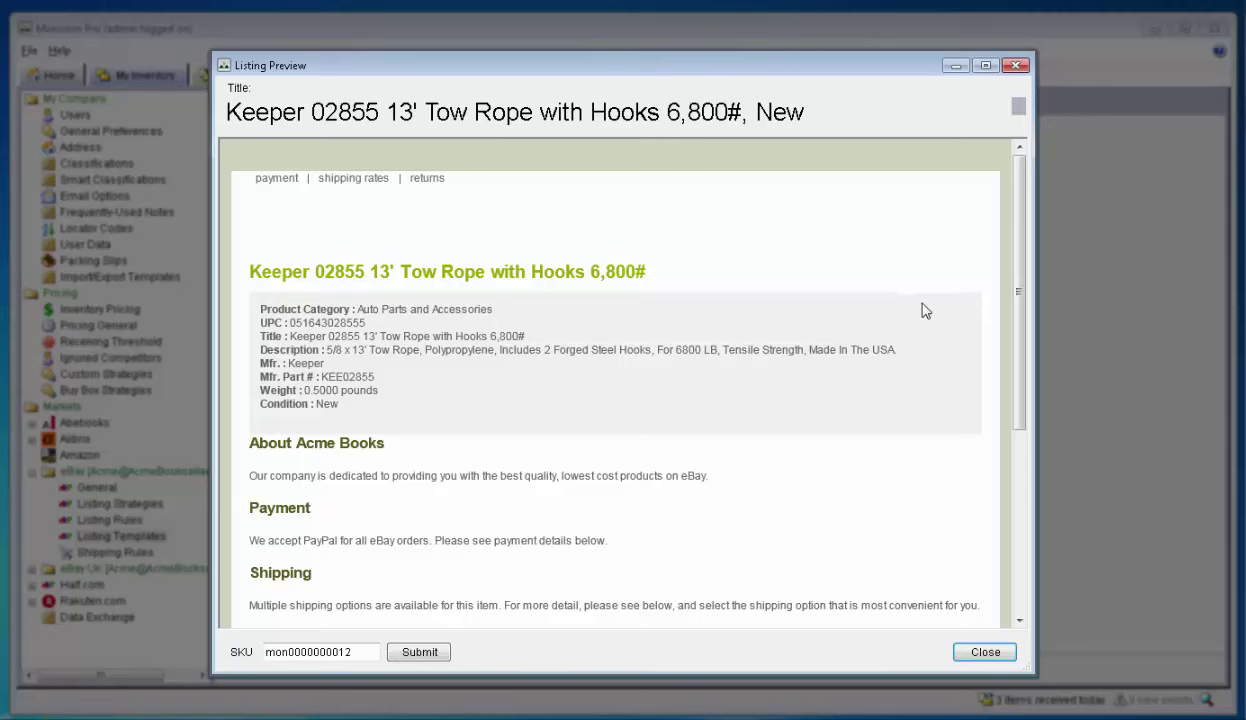
drag(1016, 332, 1022, 288)
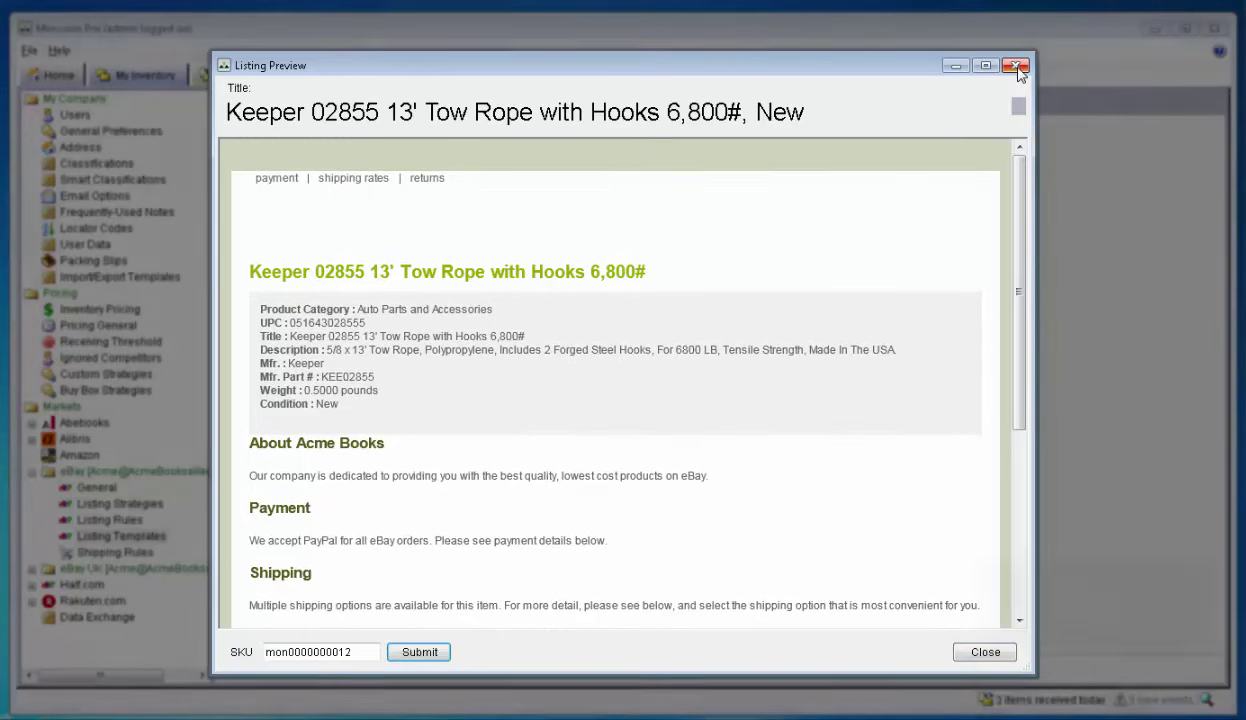
click(1016, 67)
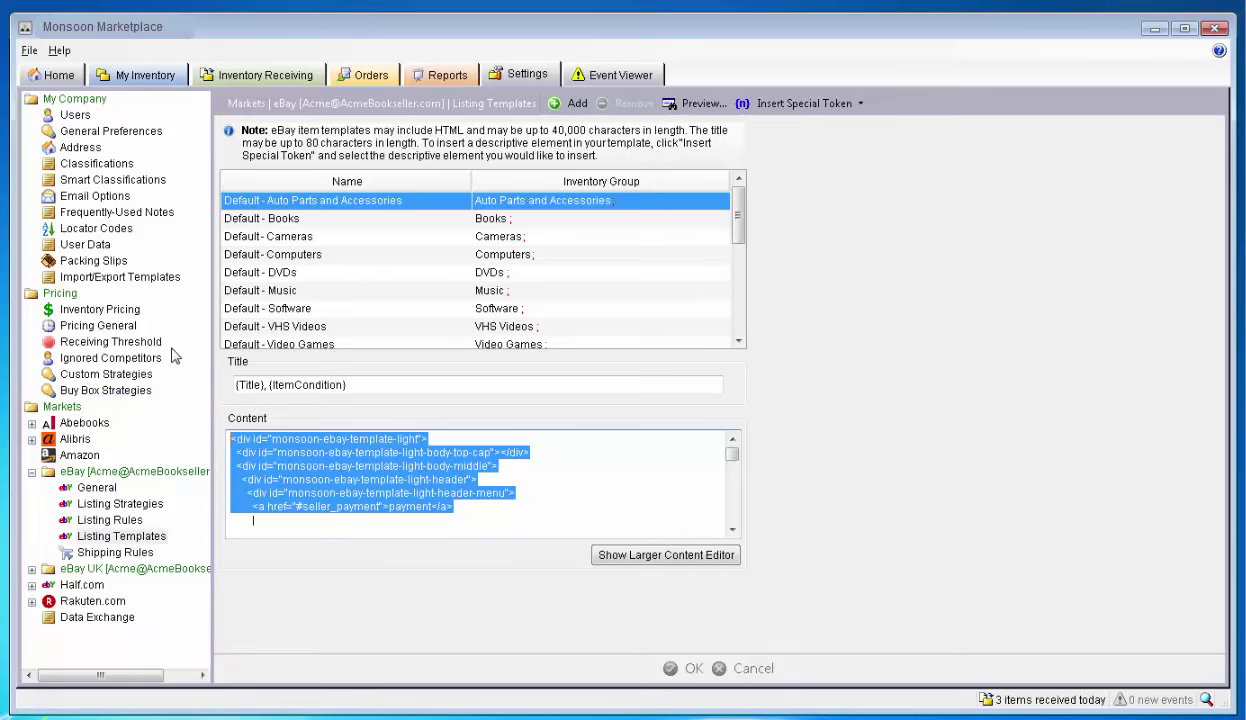
click(237, 78)
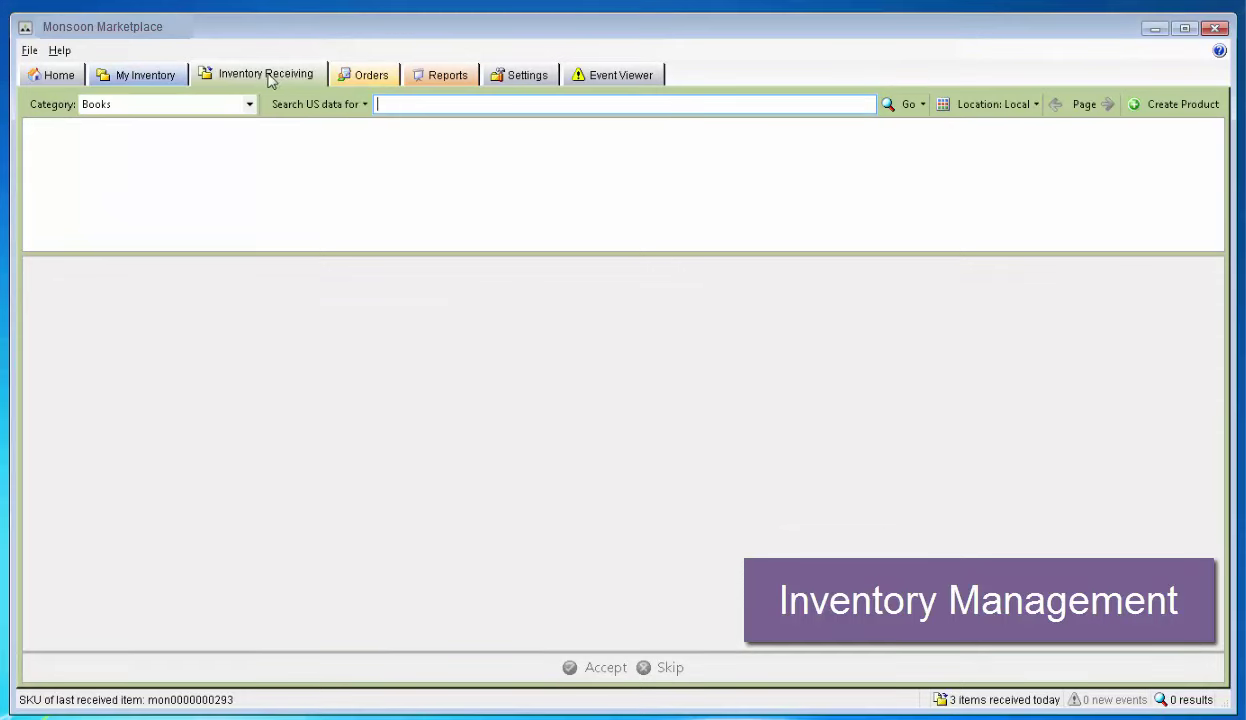
click(33, 51)
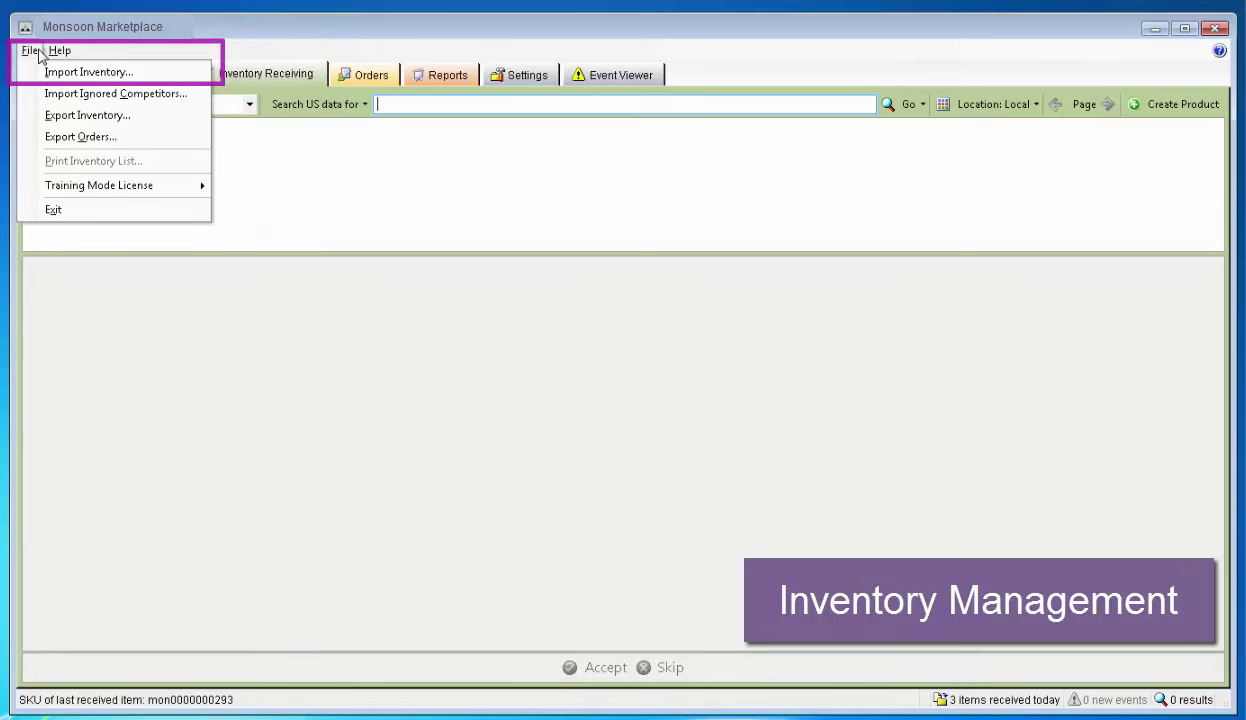
click(426, 104)
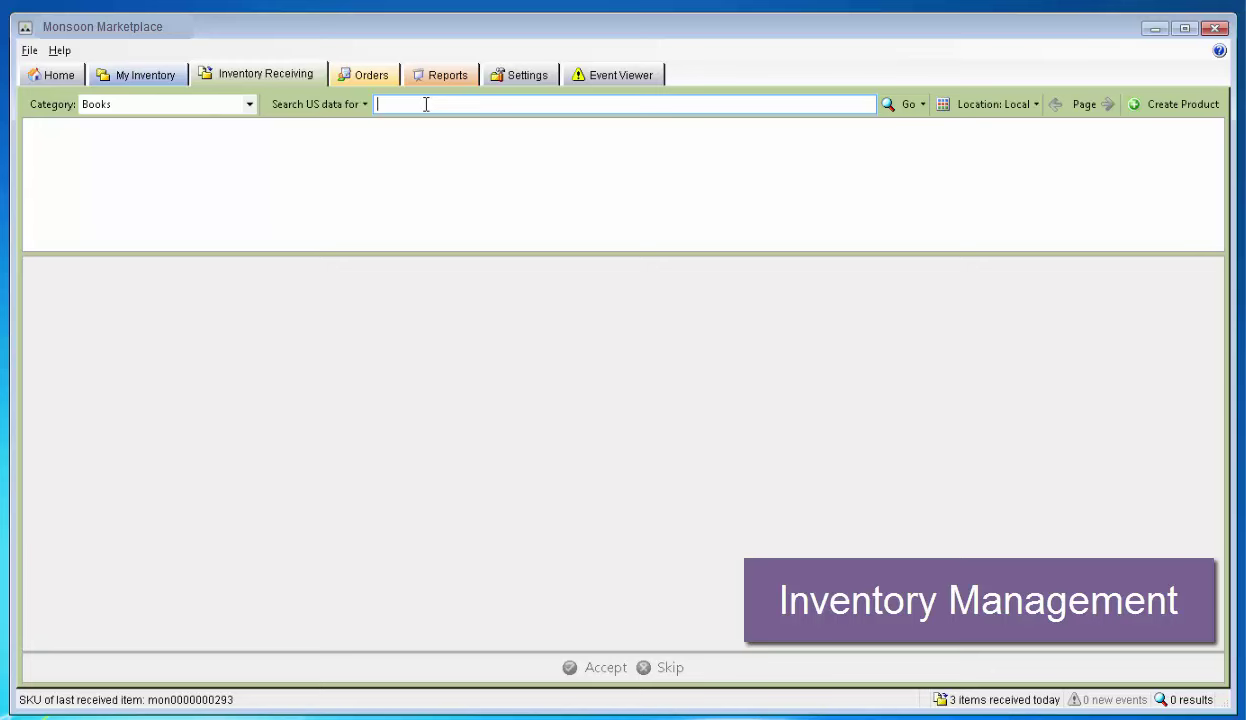
text(0743273567)
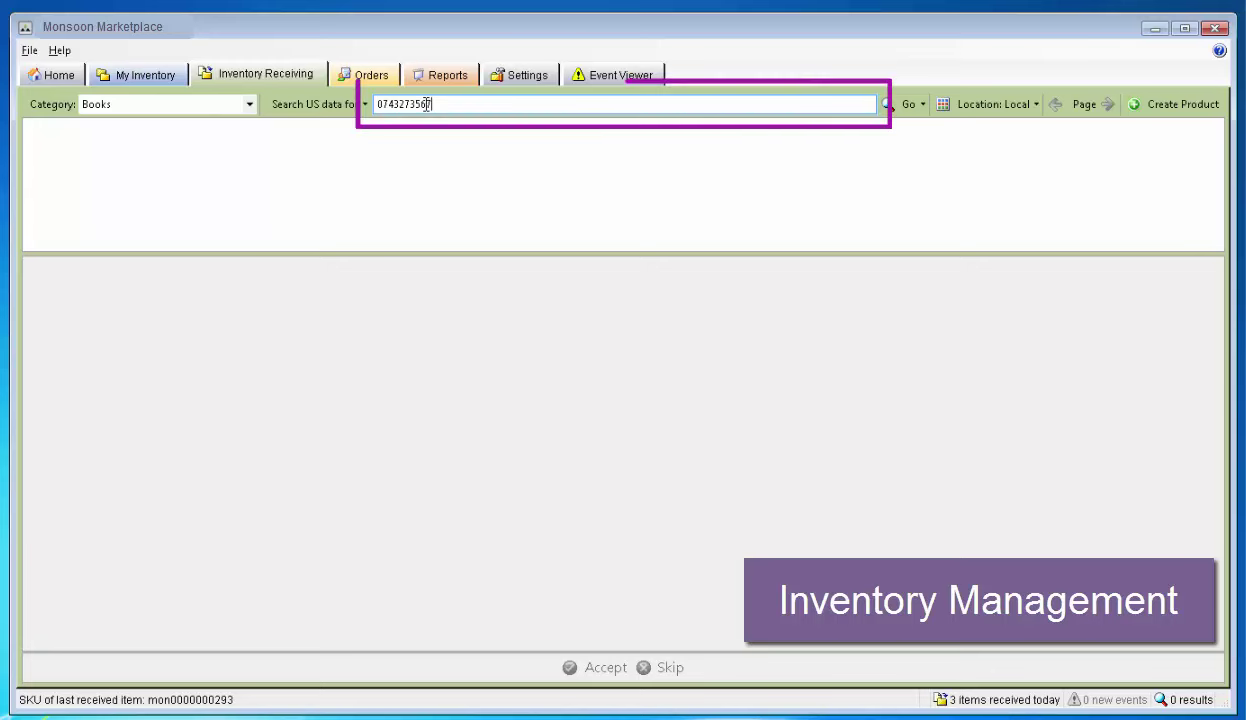
key(Return)
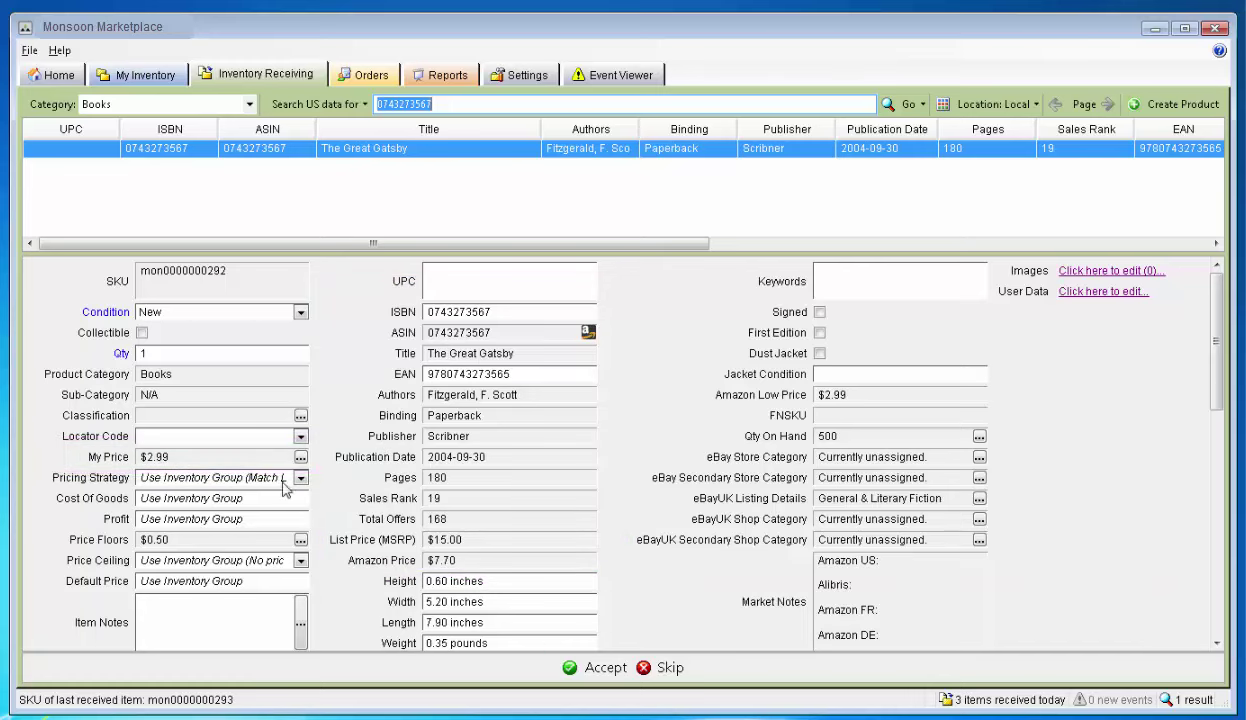
- Set the locator code of The Great Gatsby to a1 and accept the item into inventory
click(244, 440)
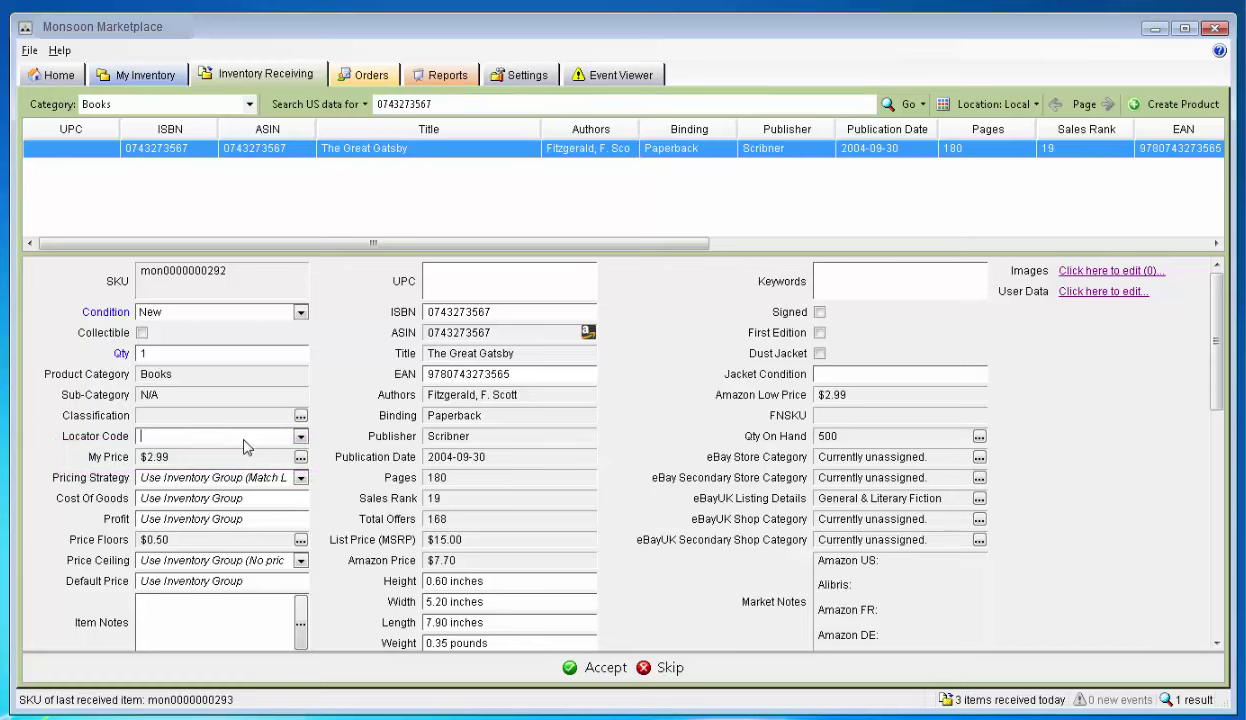
text(a1)
click(588, 668)
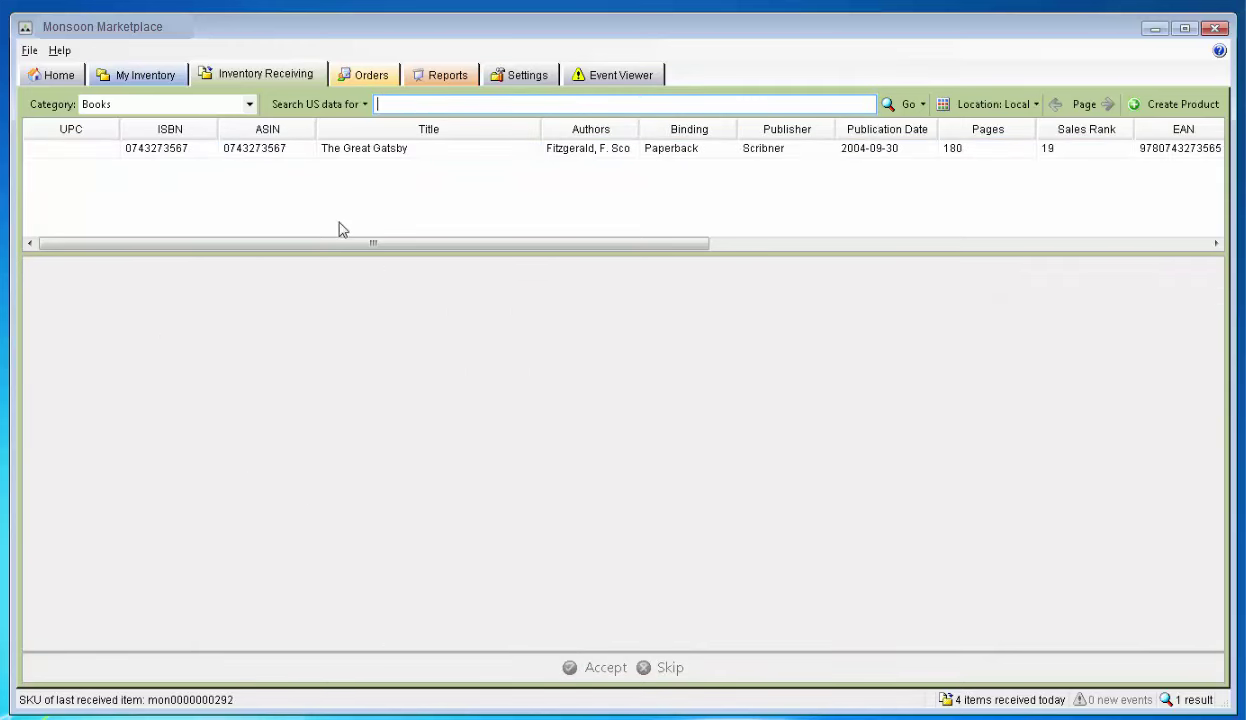
- Switch My Inventory from searching to browsing, keeping the Books category
click(158, 89)
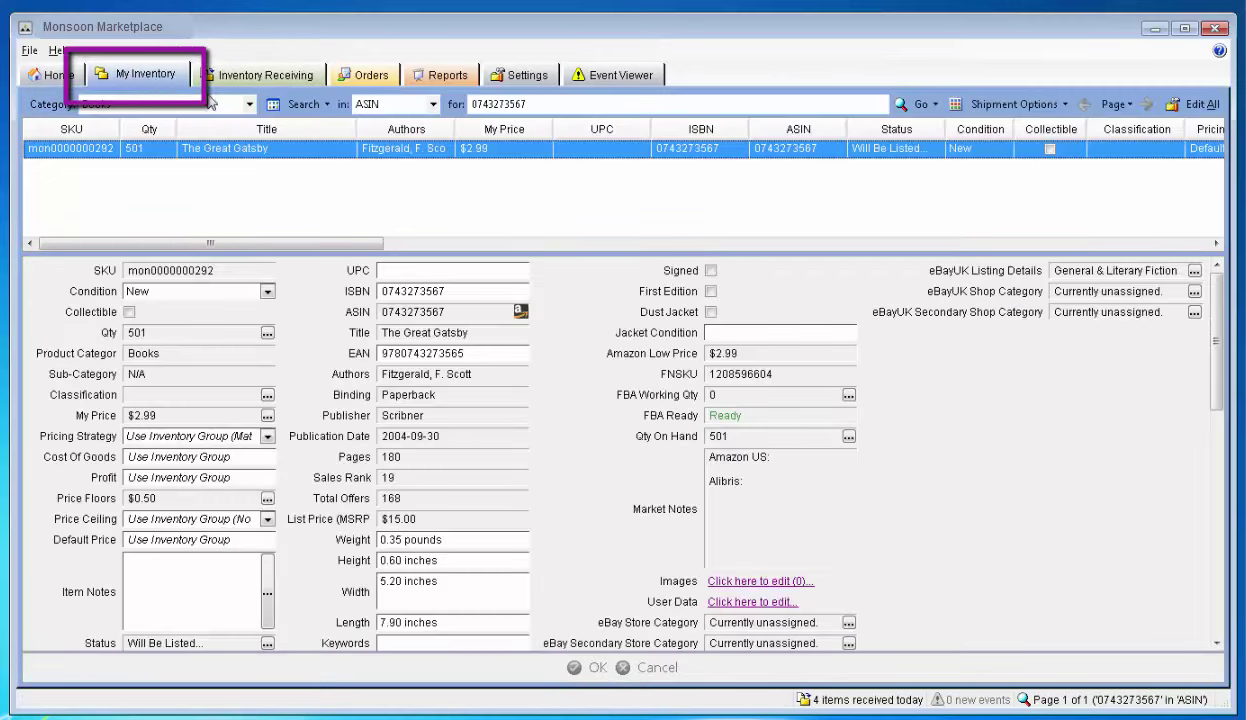
click(249, 104)
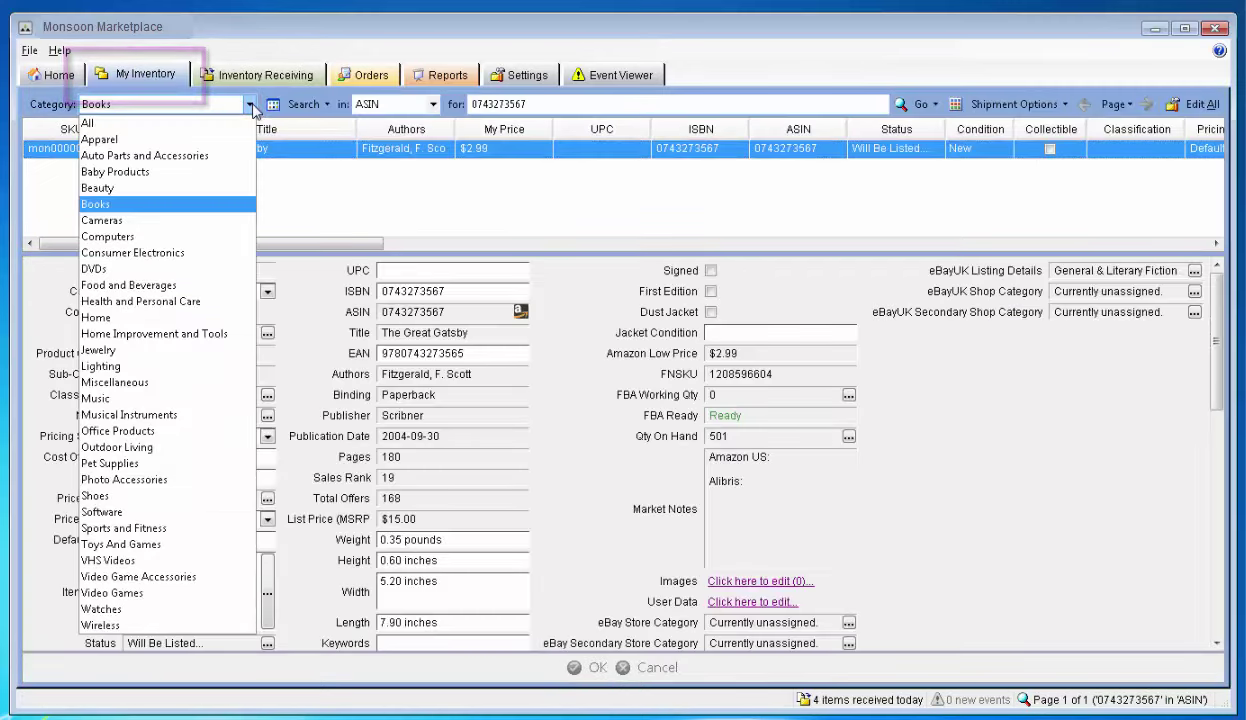
click(249, 105)
click(326, 104)
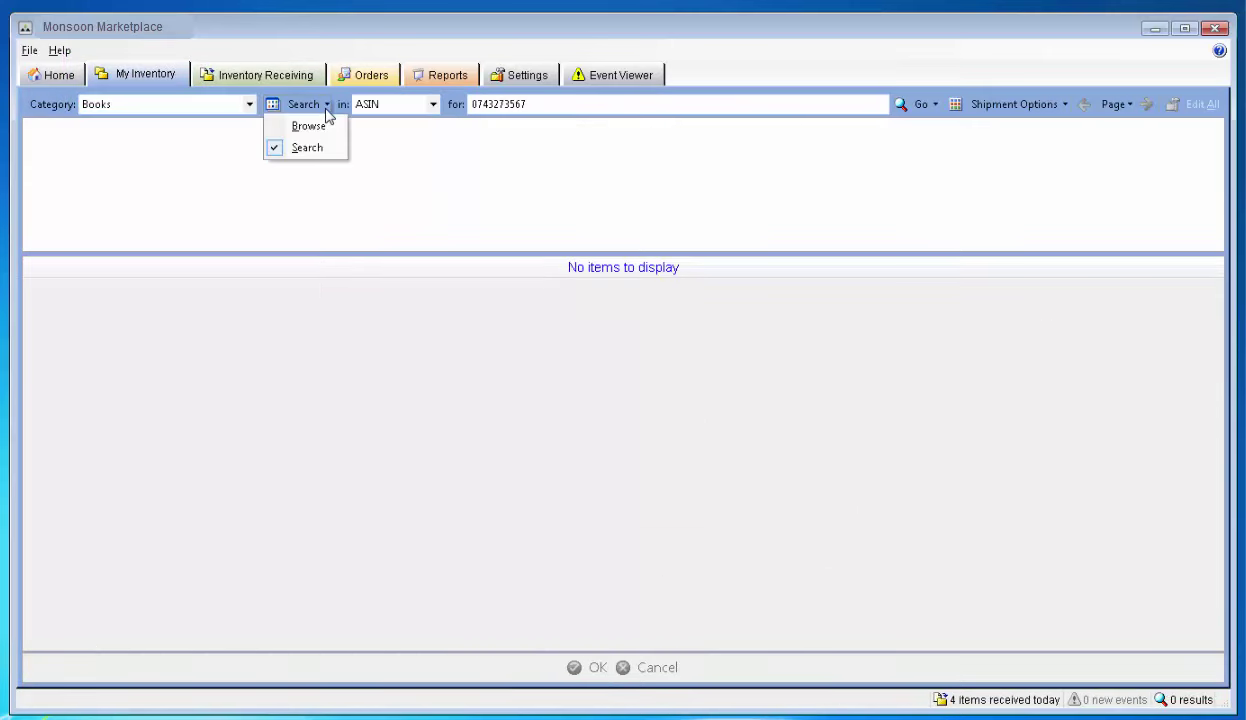
click(325, 136)
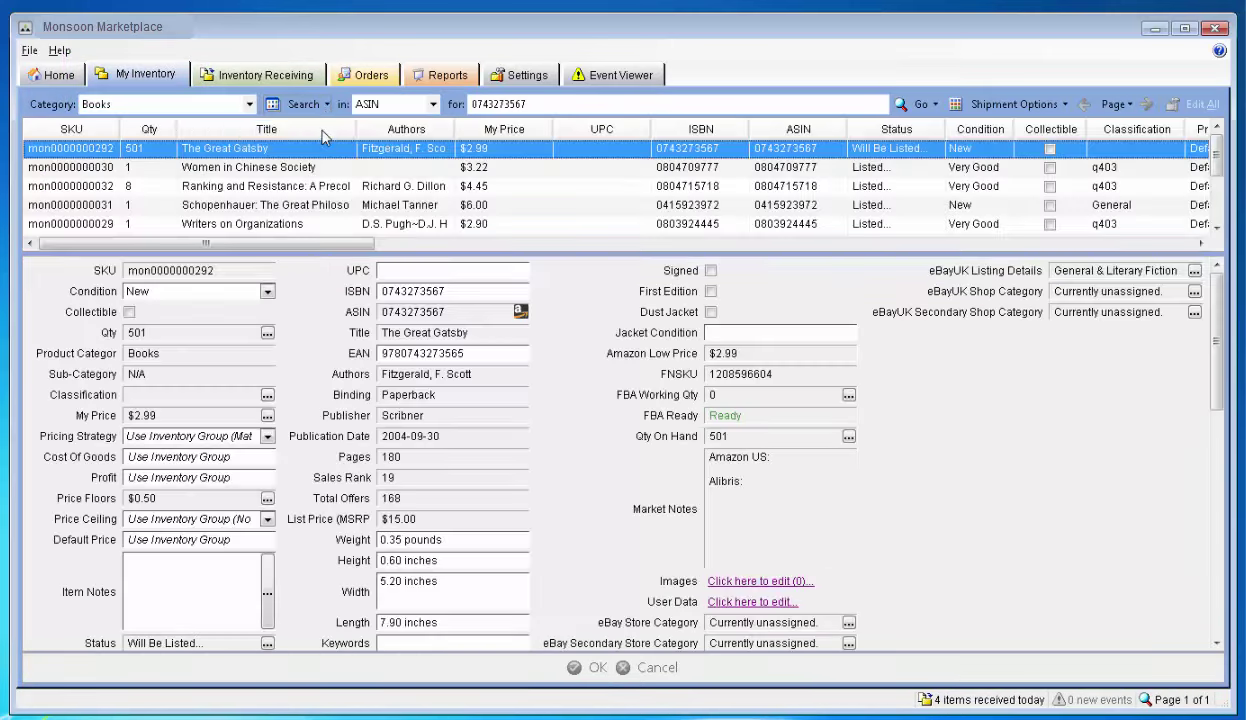
- Apply the Filter view to the browsed books without changing its criteria, and open all filtered items for bulk editing
click(438, 110)
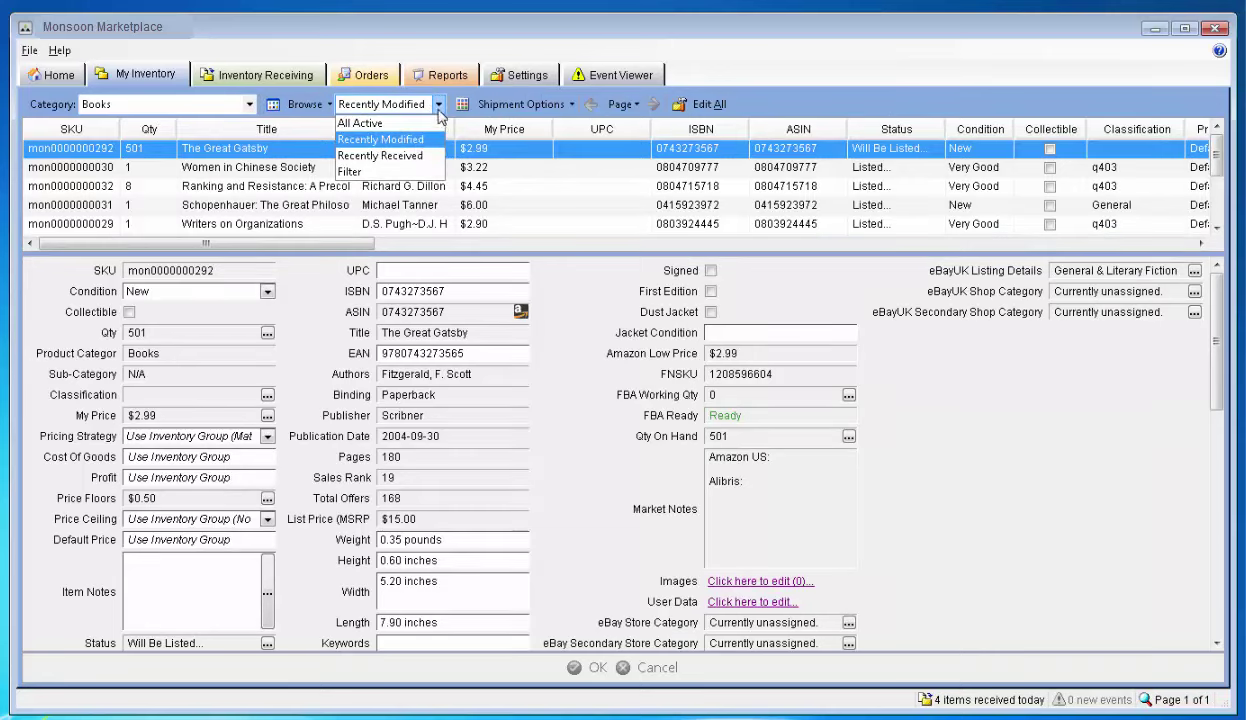
click(400, 172)
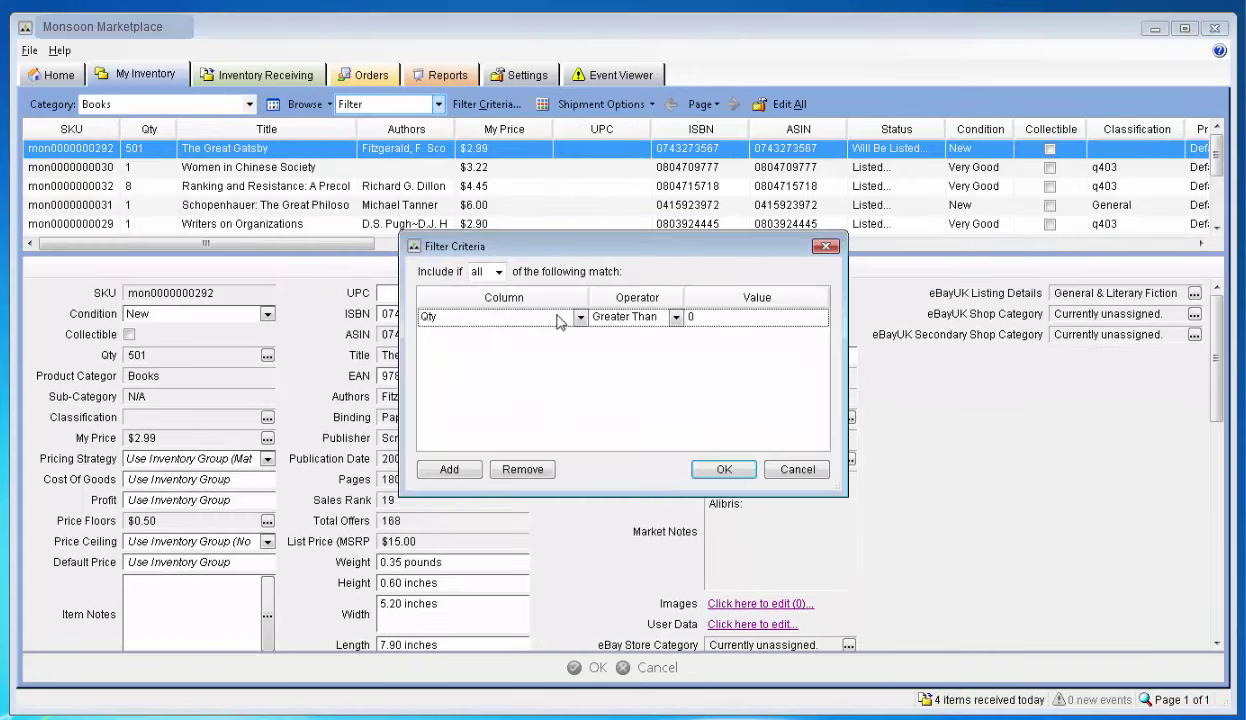
click(579, 317)
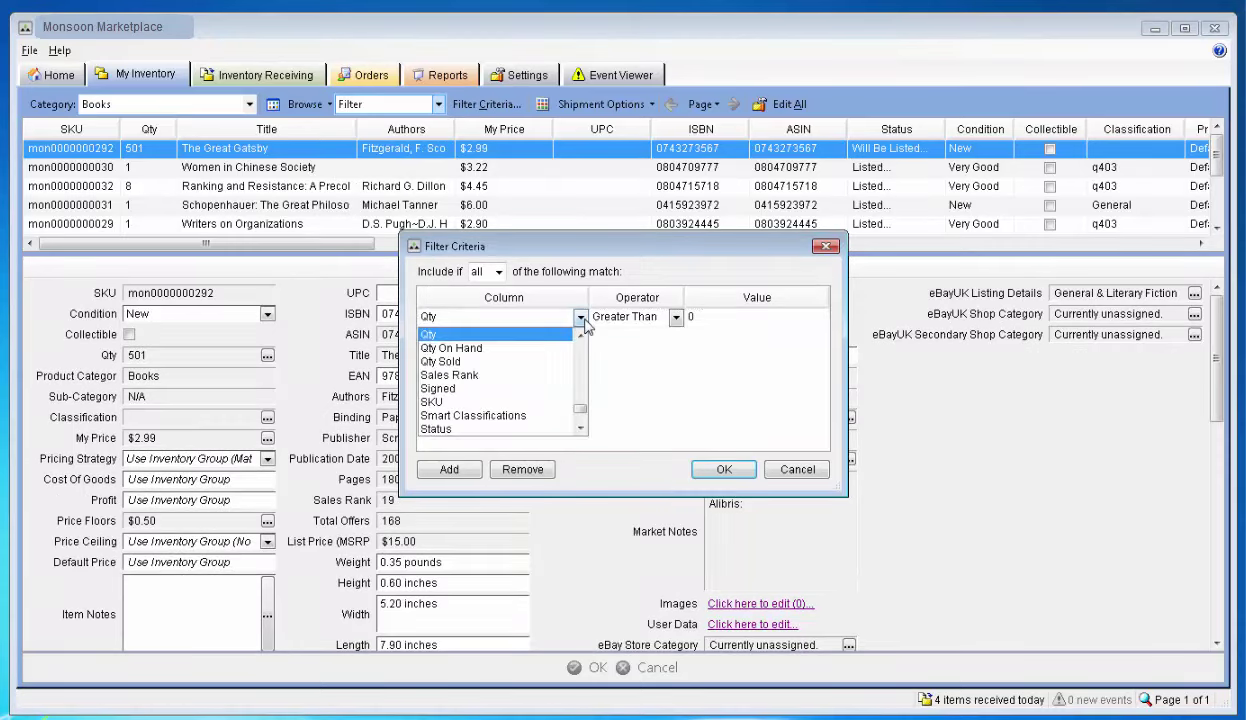
click(785, 478)
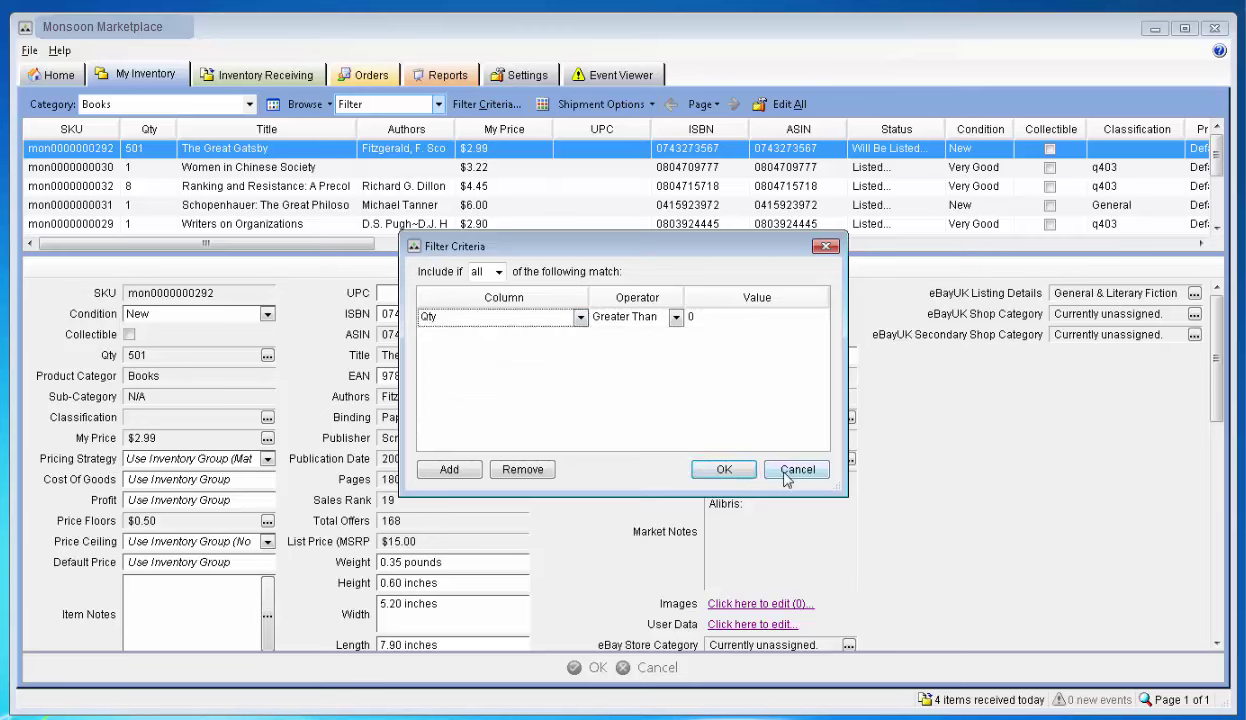
click(785, 476)
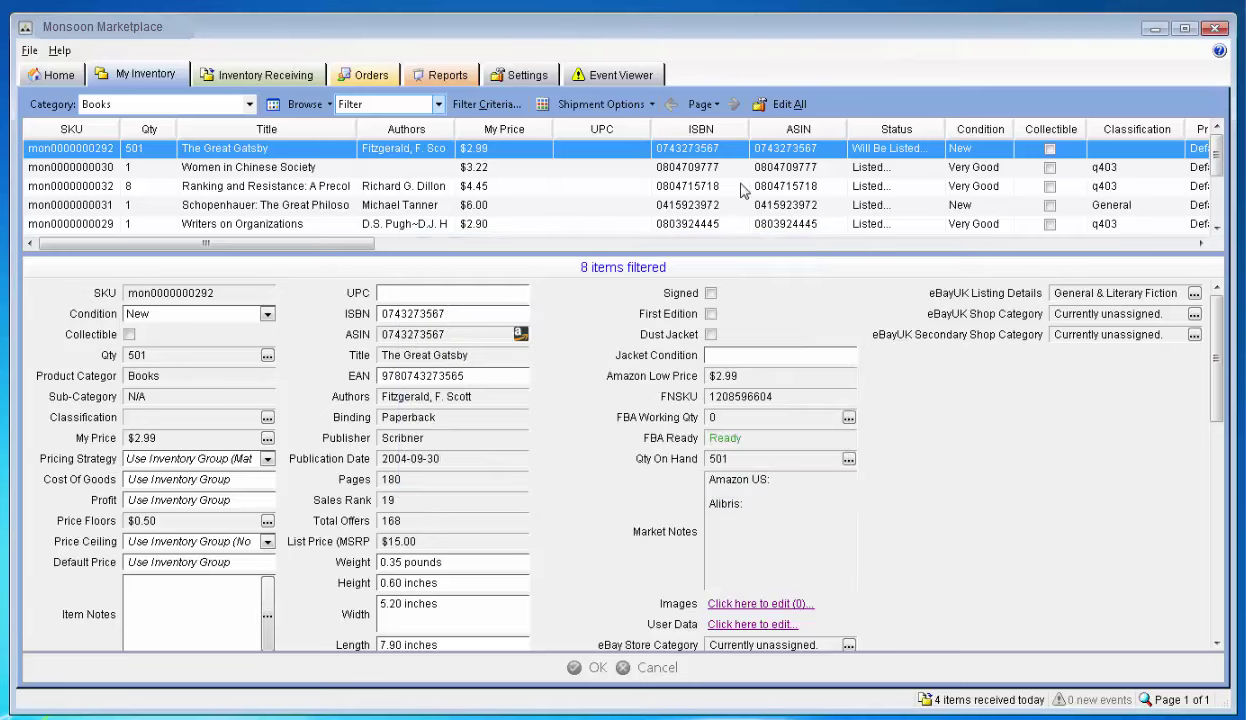
click(789, 105)
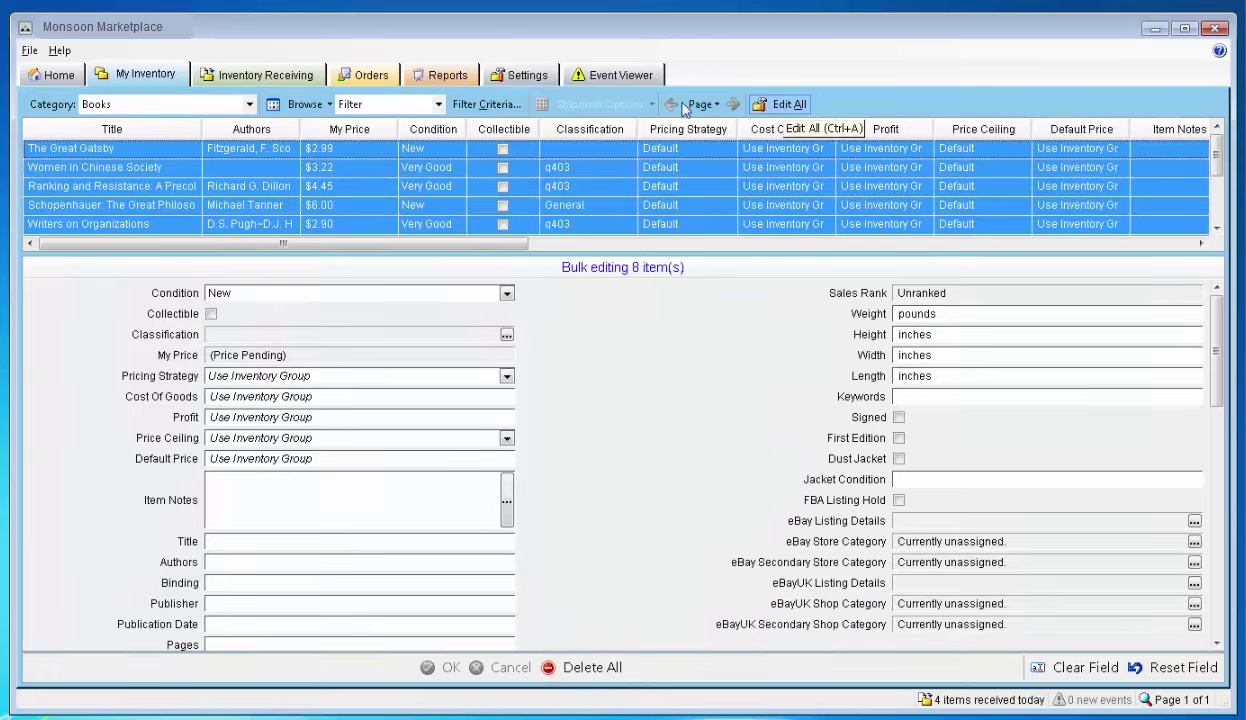
- Leave bulk editing and switch My Inventory from browsing to searching
click(300, 104)
click(329, 104)
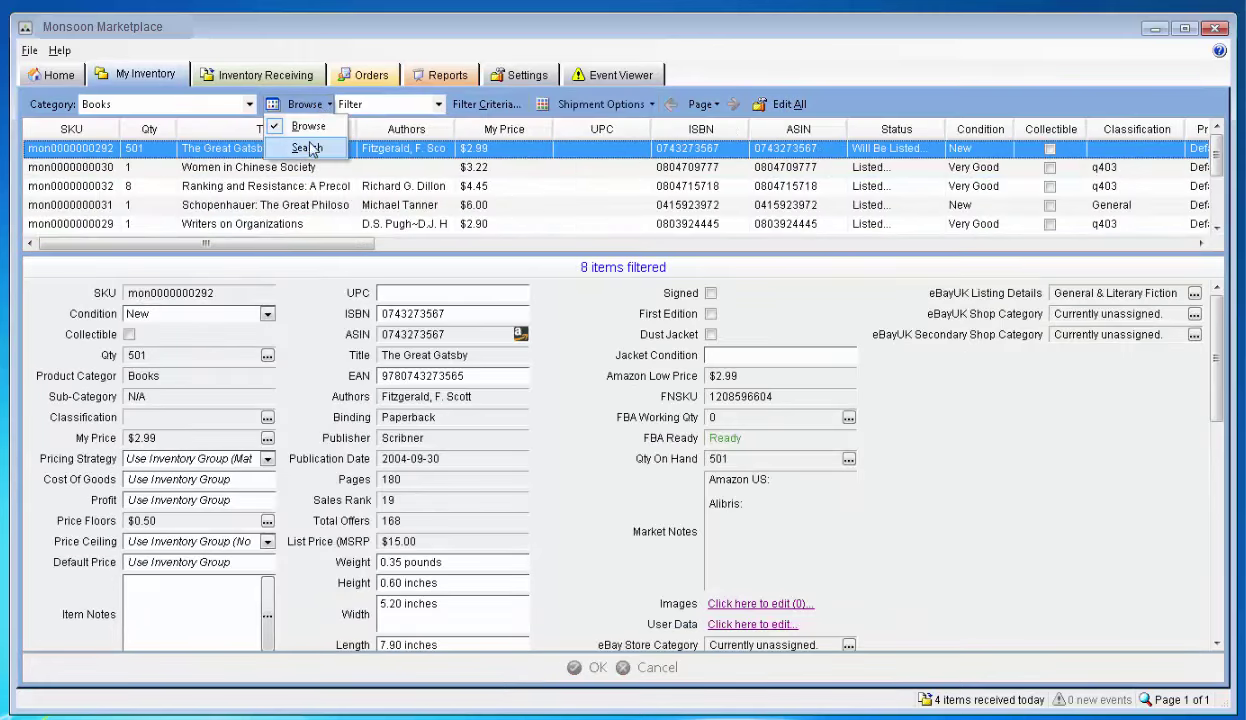
click(307, 148)
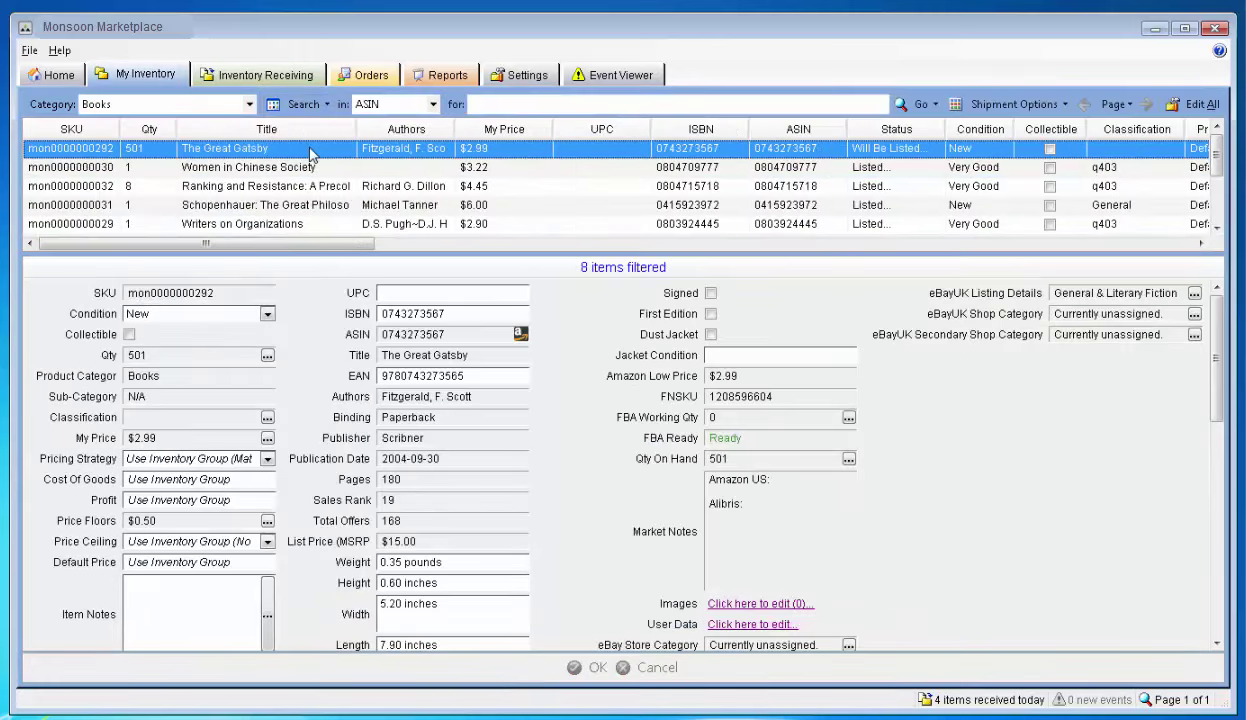
- Search the Home category of the inventory by ASIN for b009gq034c
click(248, 104)
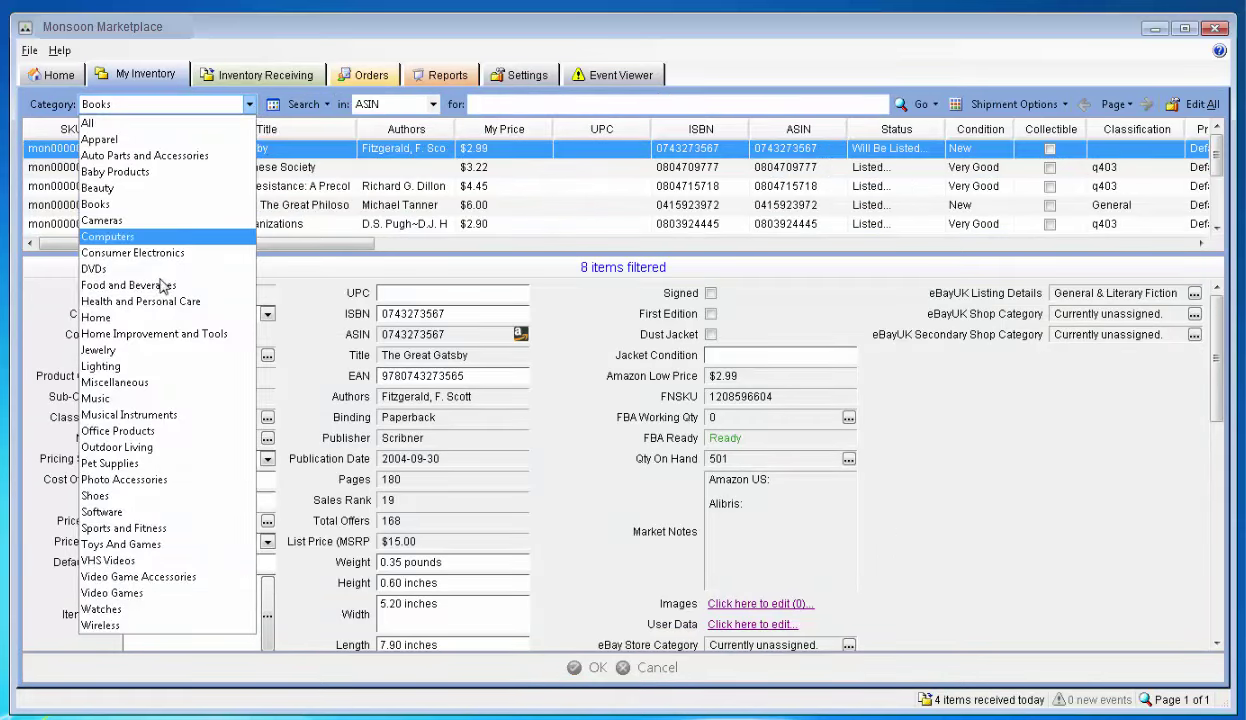
click(158, 317)
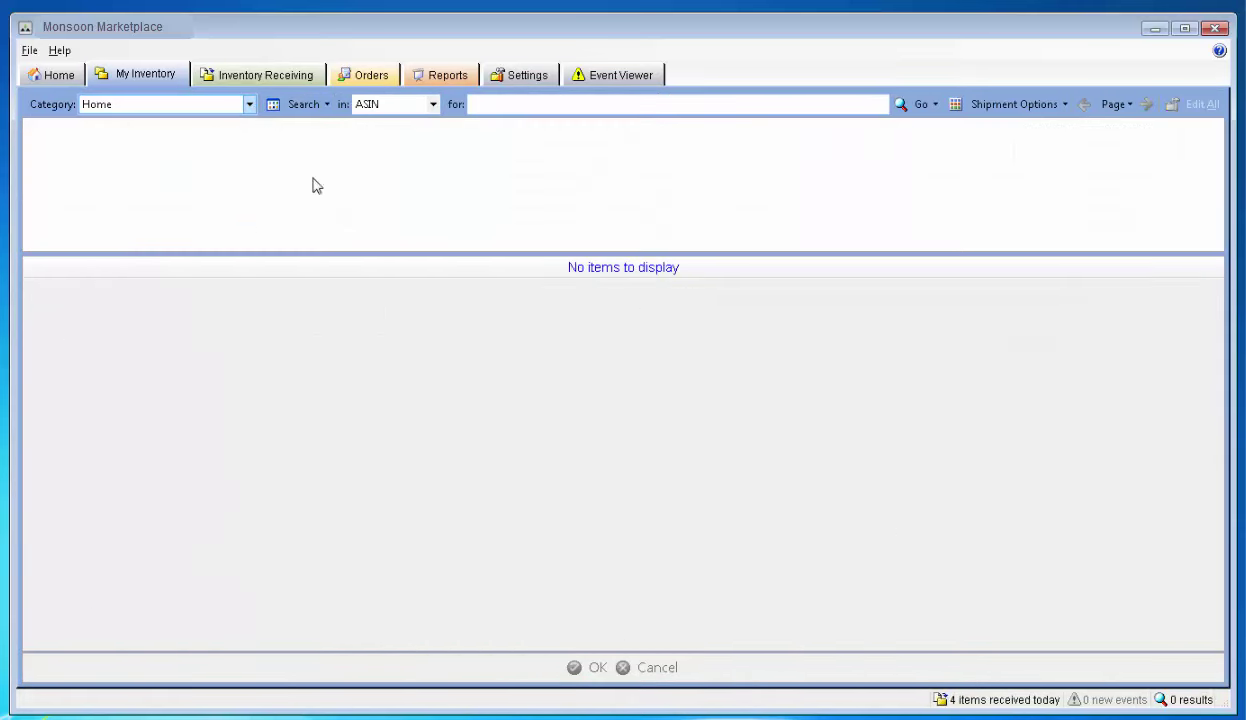
click(507, 108)
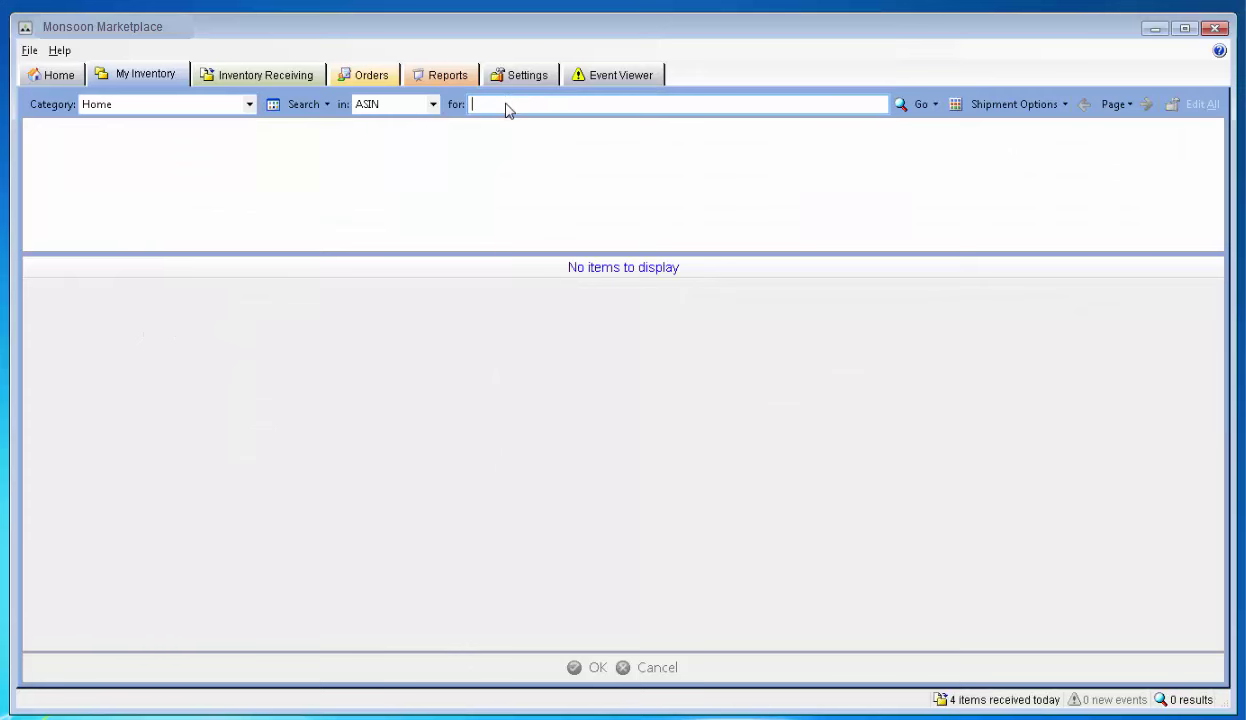
text(b009gq034c)
key(Return)
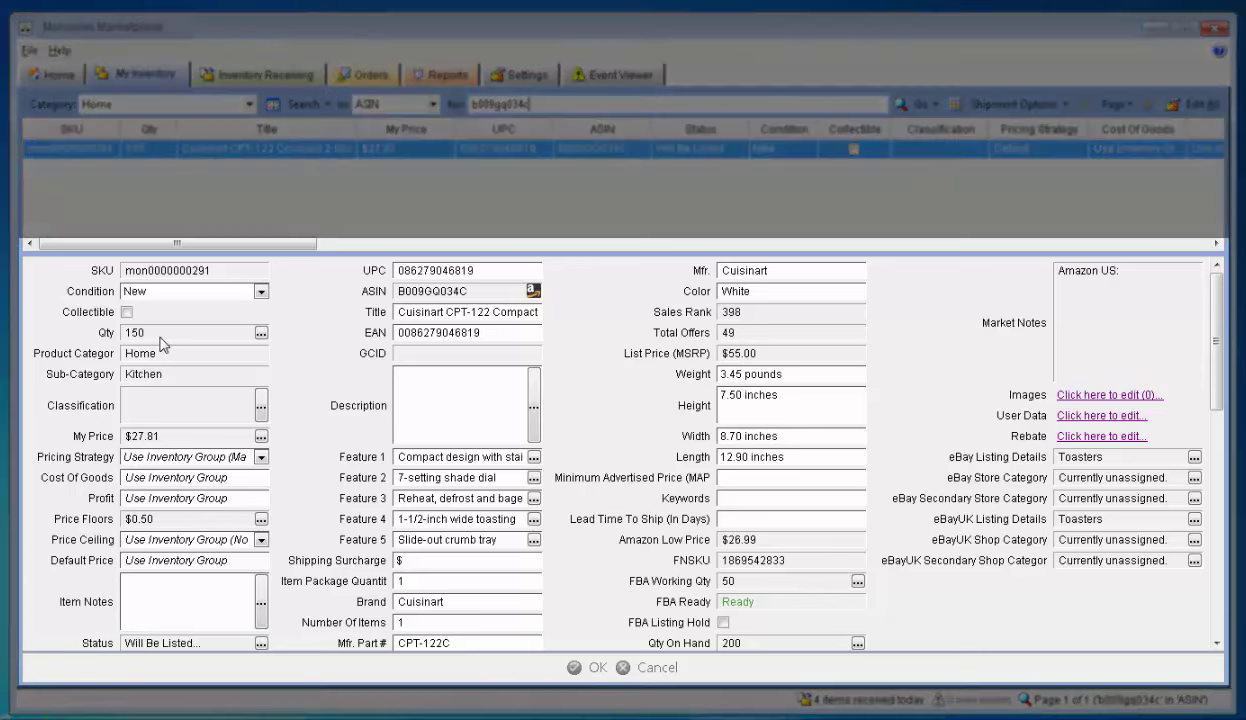
mouse_move(167, 441)
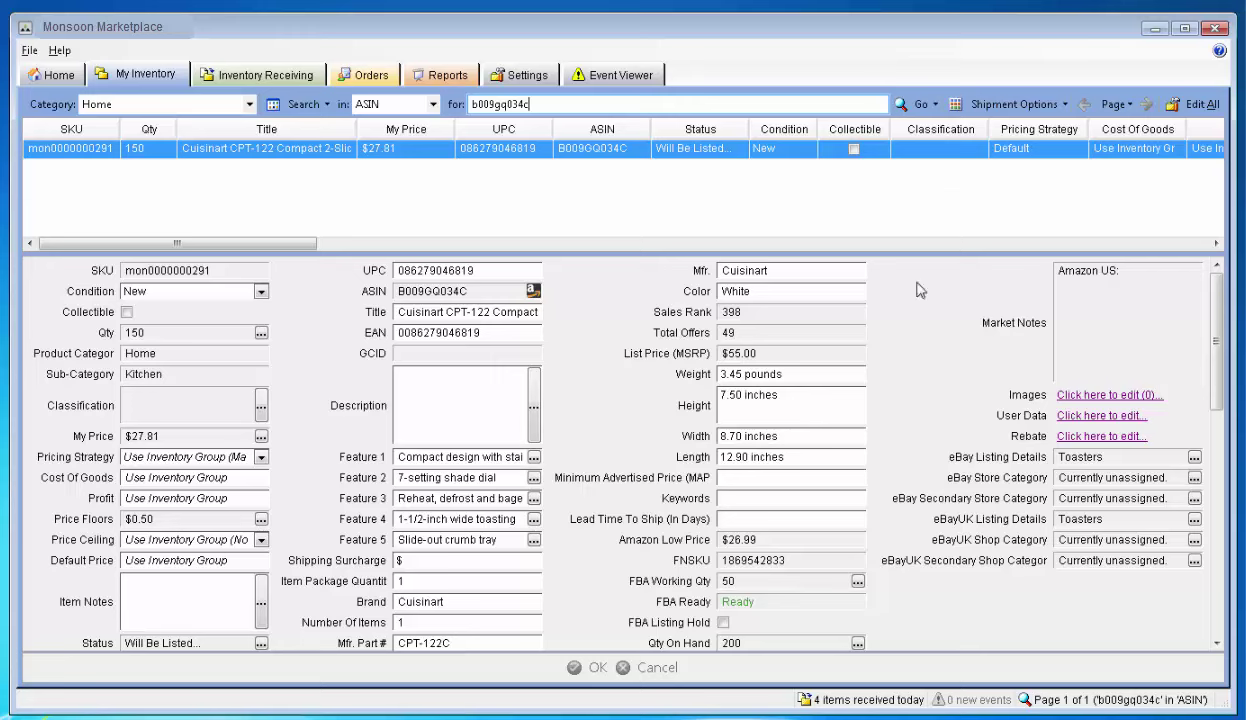
- Send 50 units of the Cuisinart toaster to FBA without deducting them from local quantity, then accept and print the distribution
click(1063, 105)
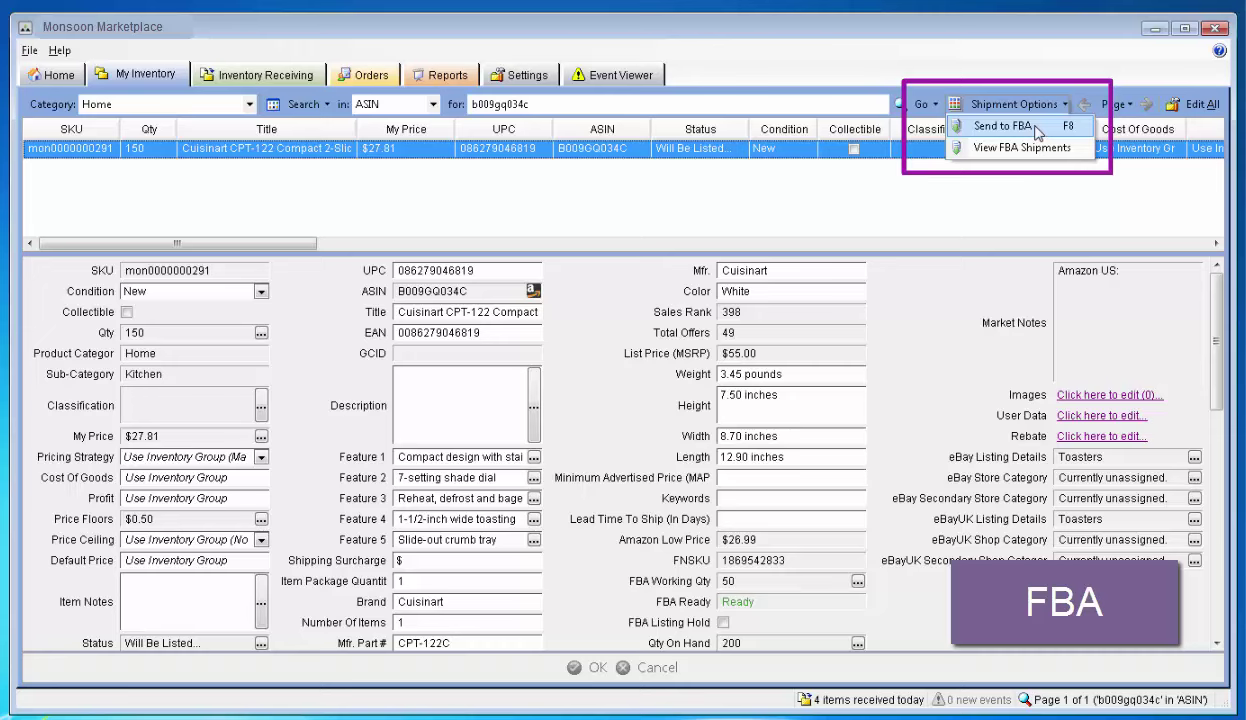
click(1003, 126)
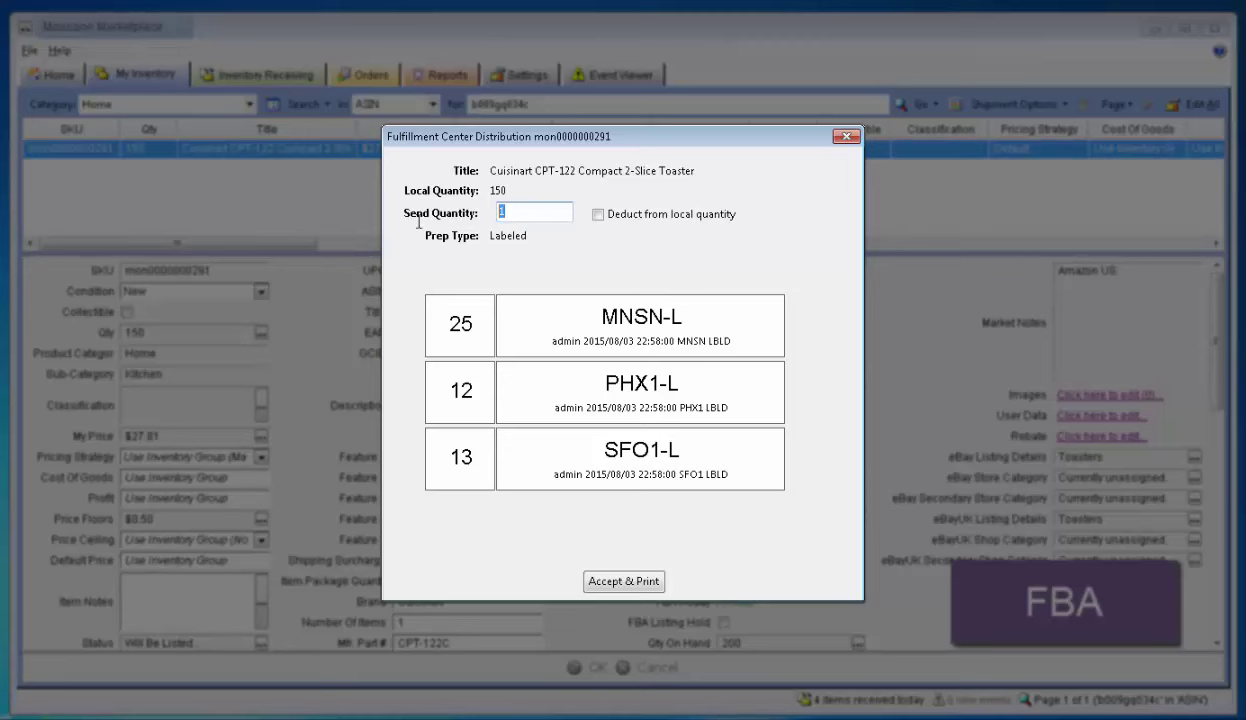
text(50)
click(622, 583)
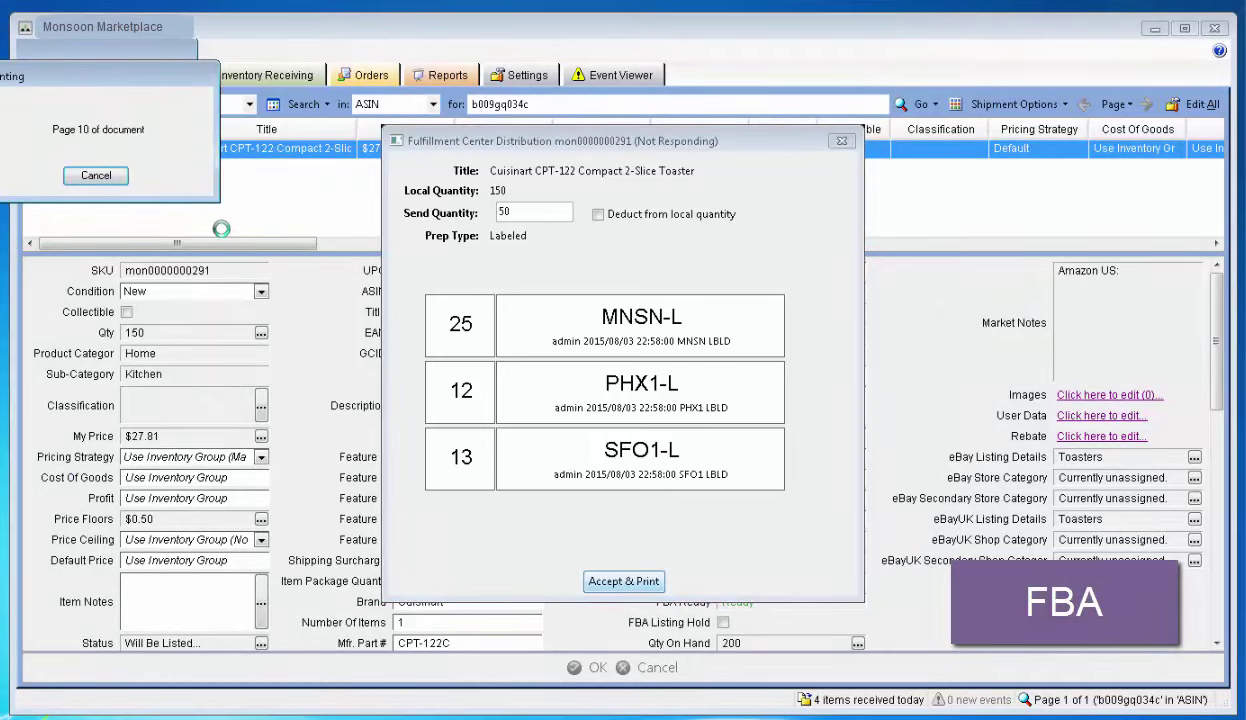
click(111, 198)
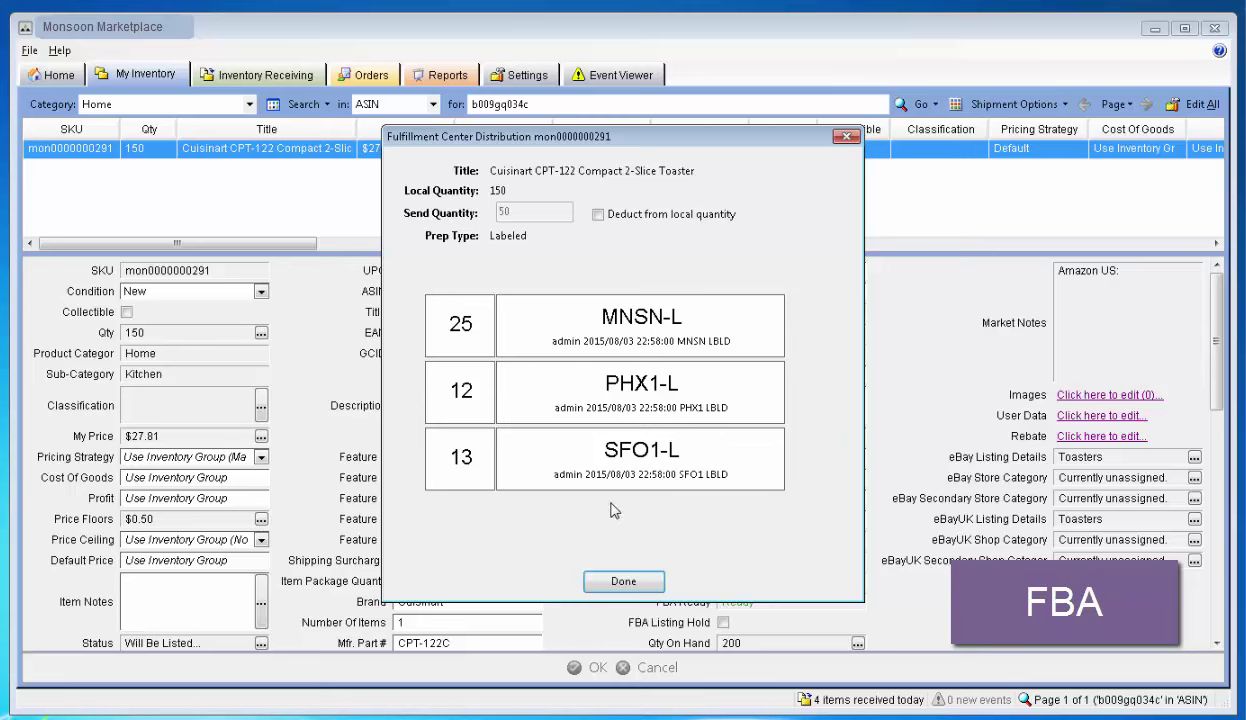
click(630, 584)
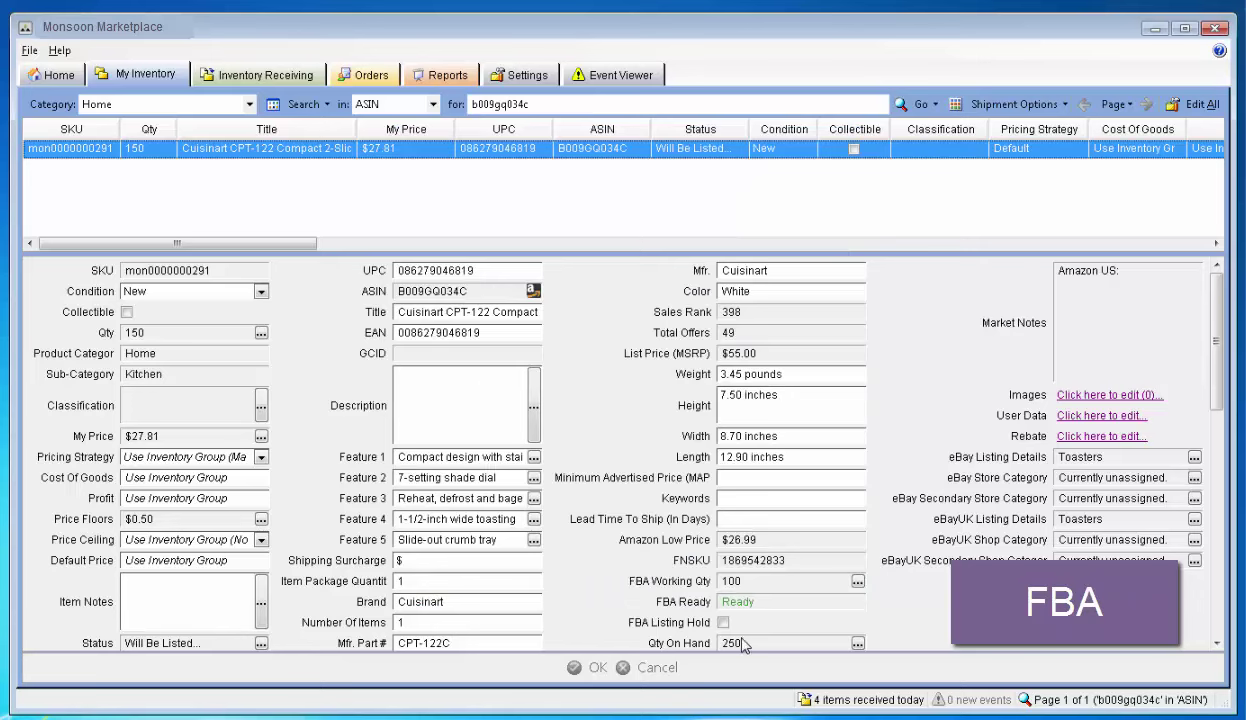
- Examine the toaster's FBA working quantity and its breakdown by shipment
double_click(738, 581)
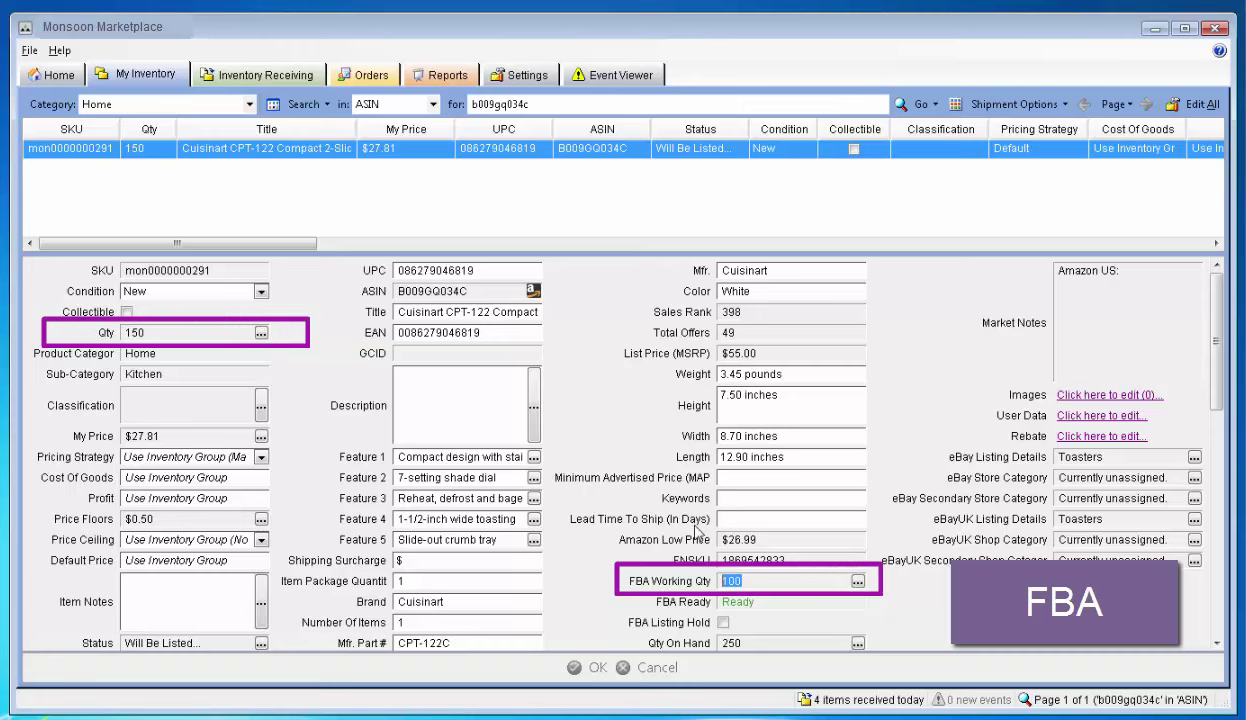
click(858, 583)
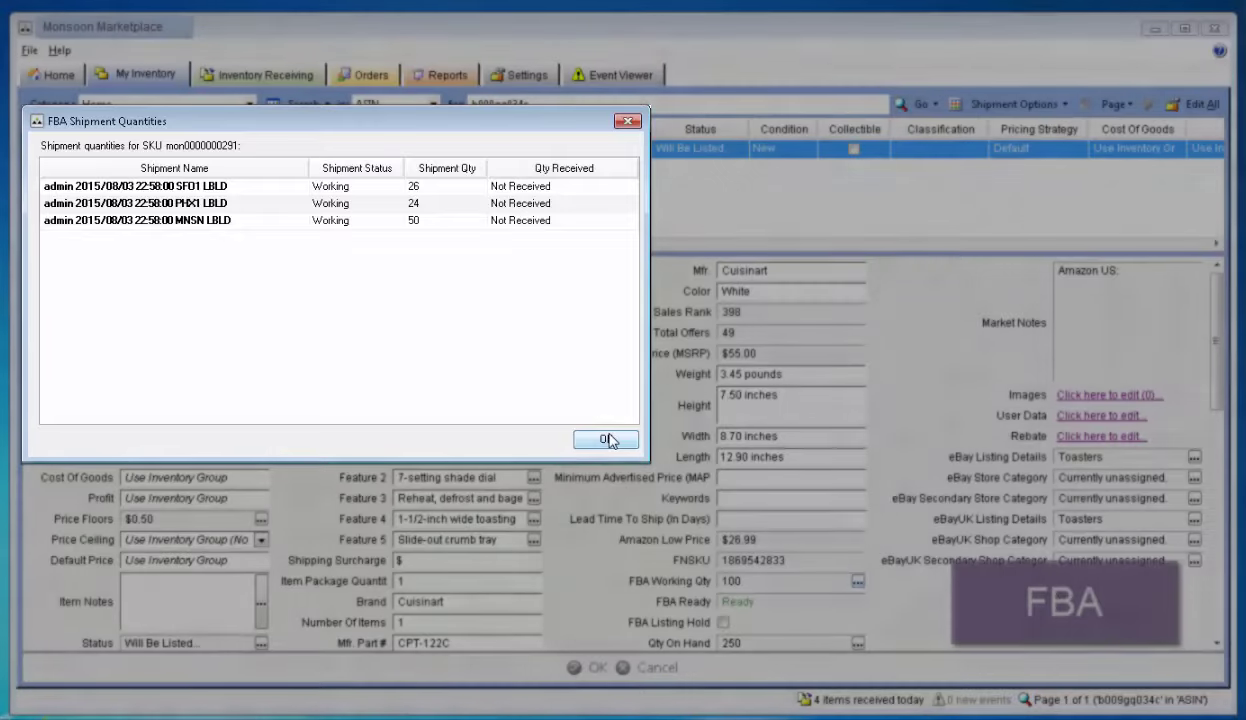
click(608, 440)
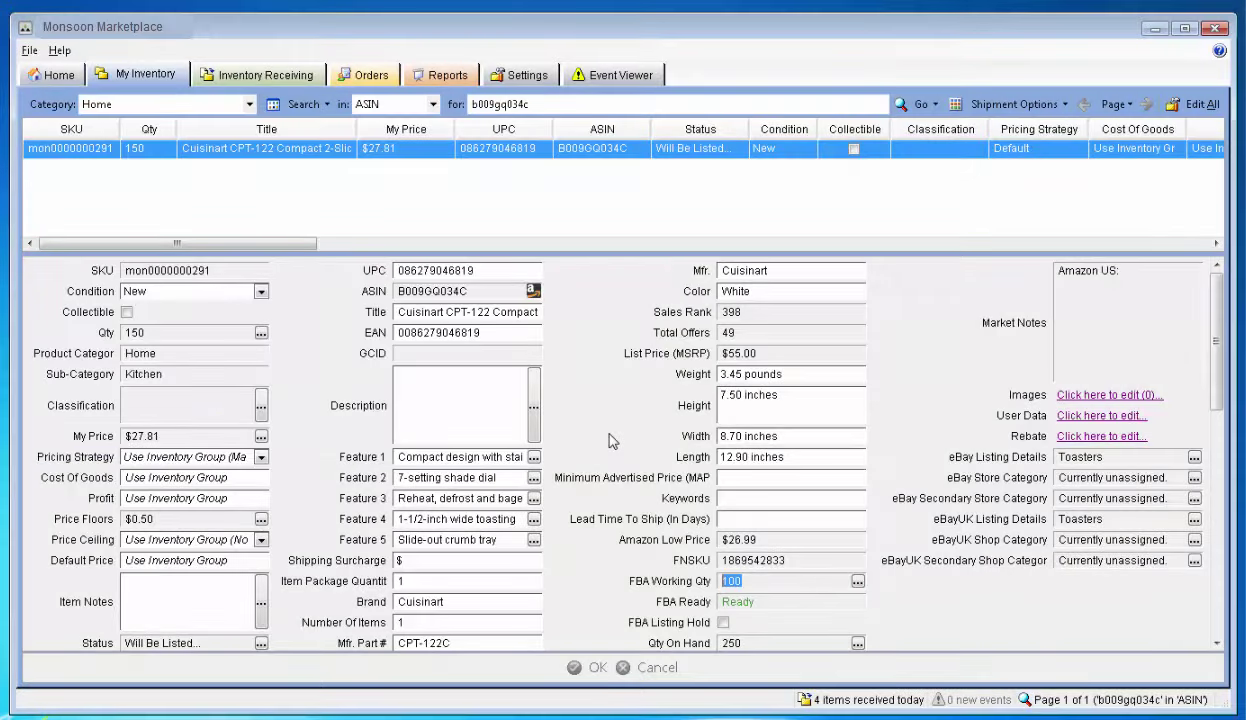
- Go to the new orders and check the shipping method filter choices and the first order's market, keeping All Ship Methods
click(366, 78)
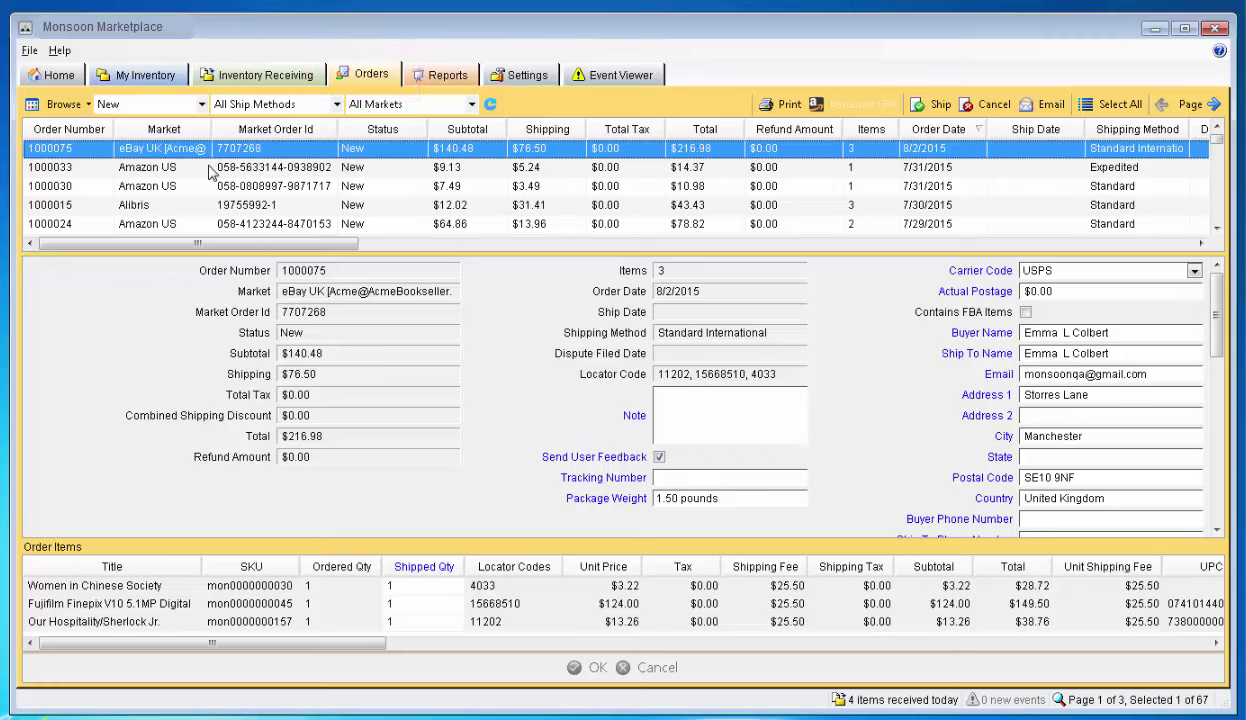
click(285, 105)
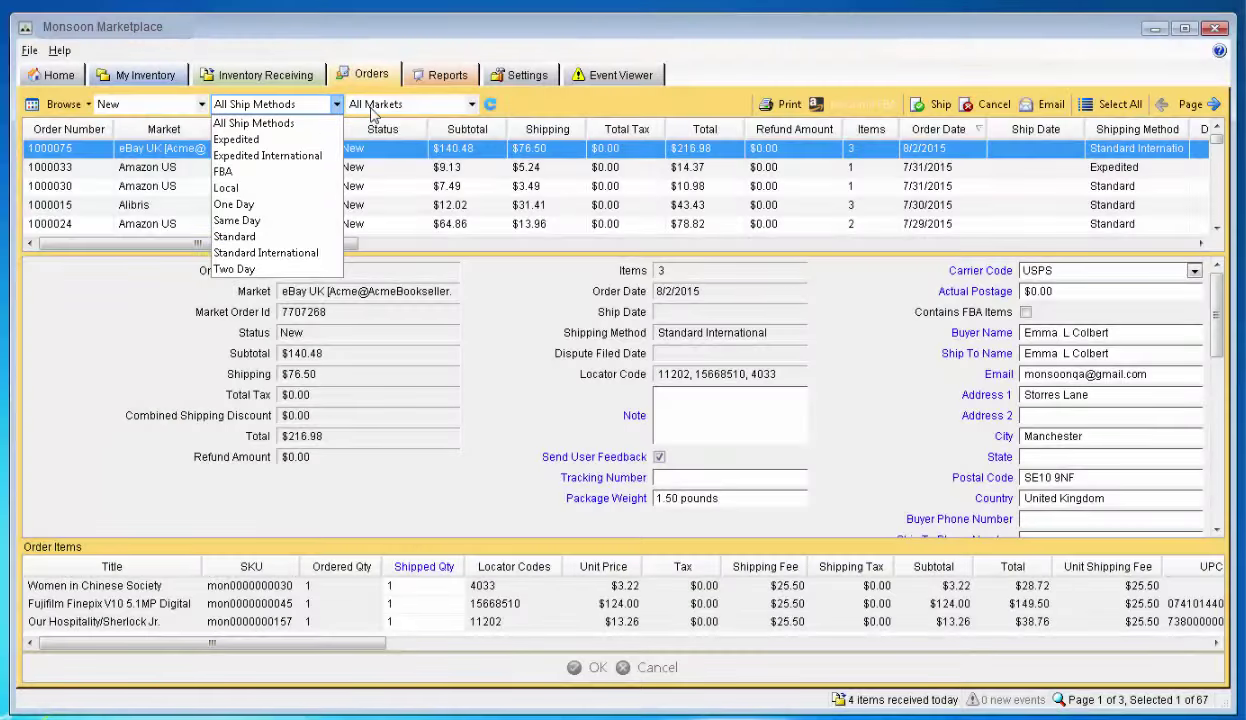
click(245, 112)
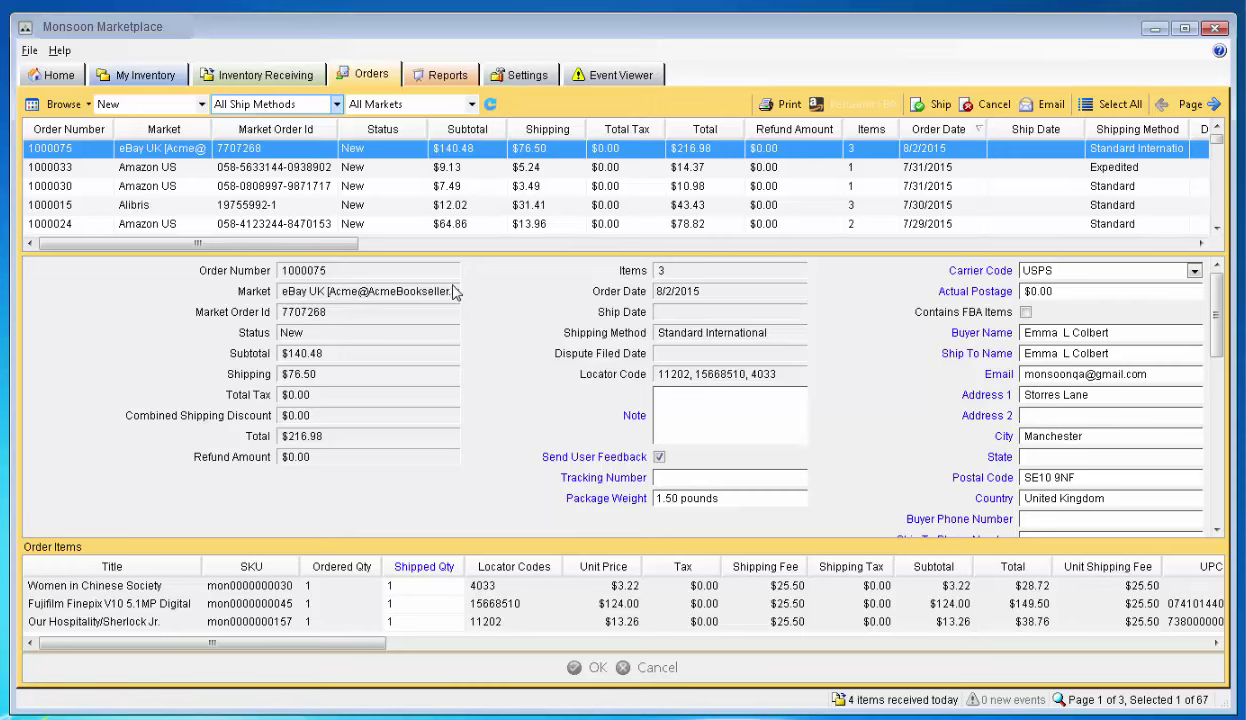
drag(445, 291, 283, 291)
- Check the import and export commands and the print settings for the eBay UK order without exporting or printing
click(32, 51)
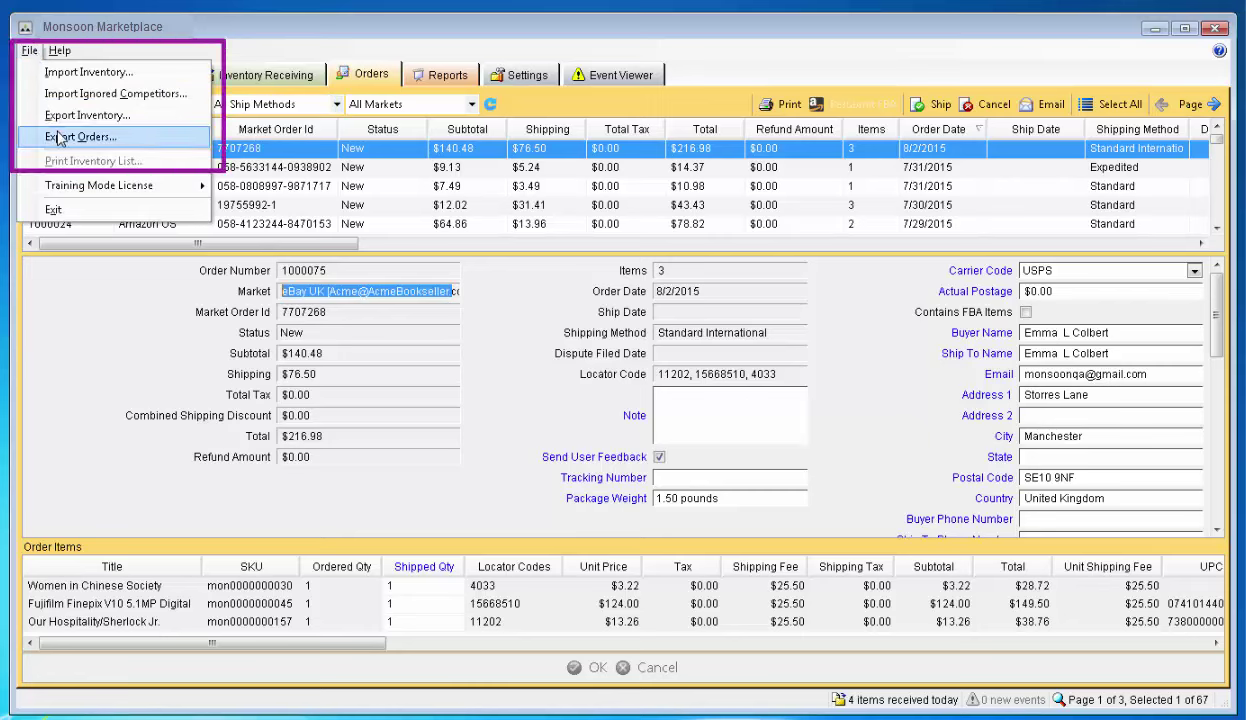
click(31, 51)
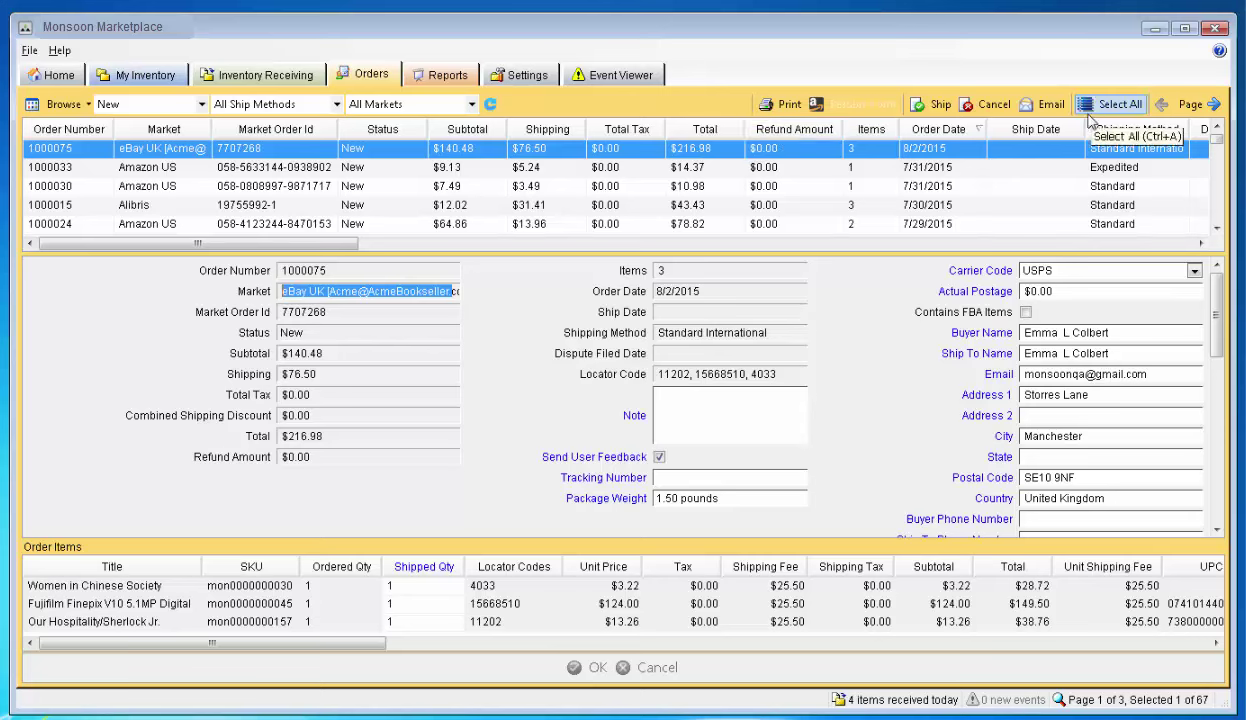
click(780, 106)
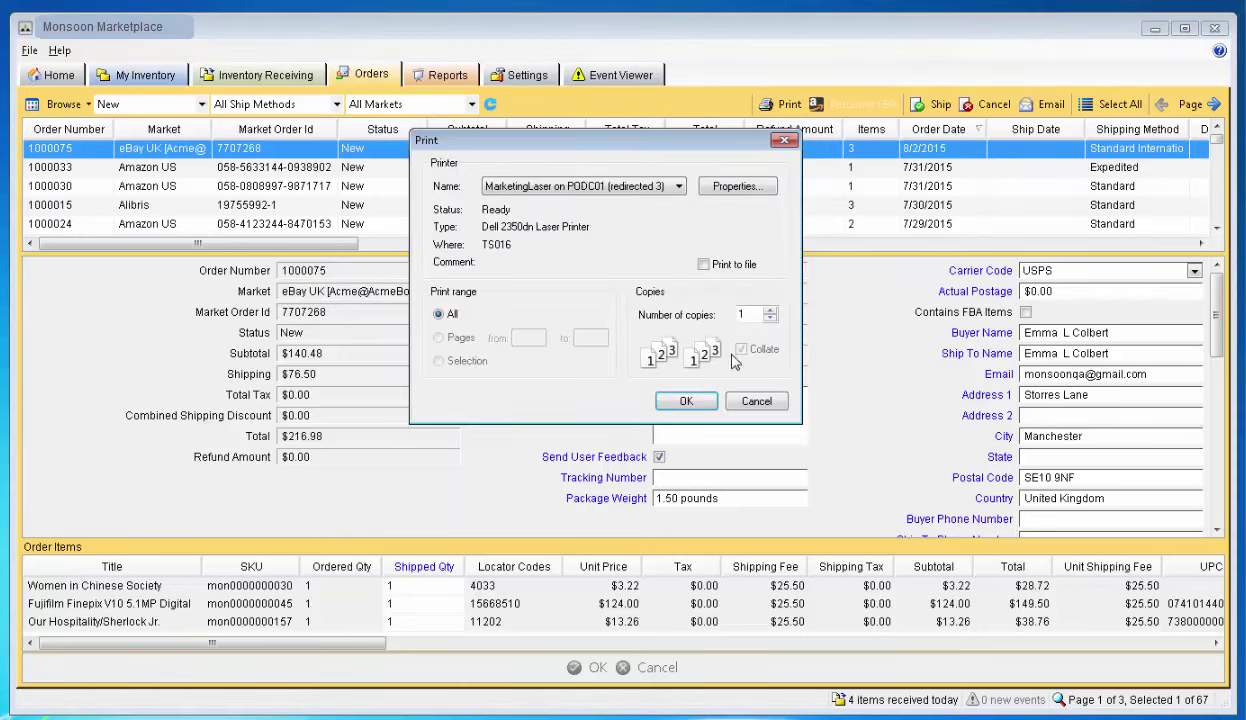
click(745, 404)
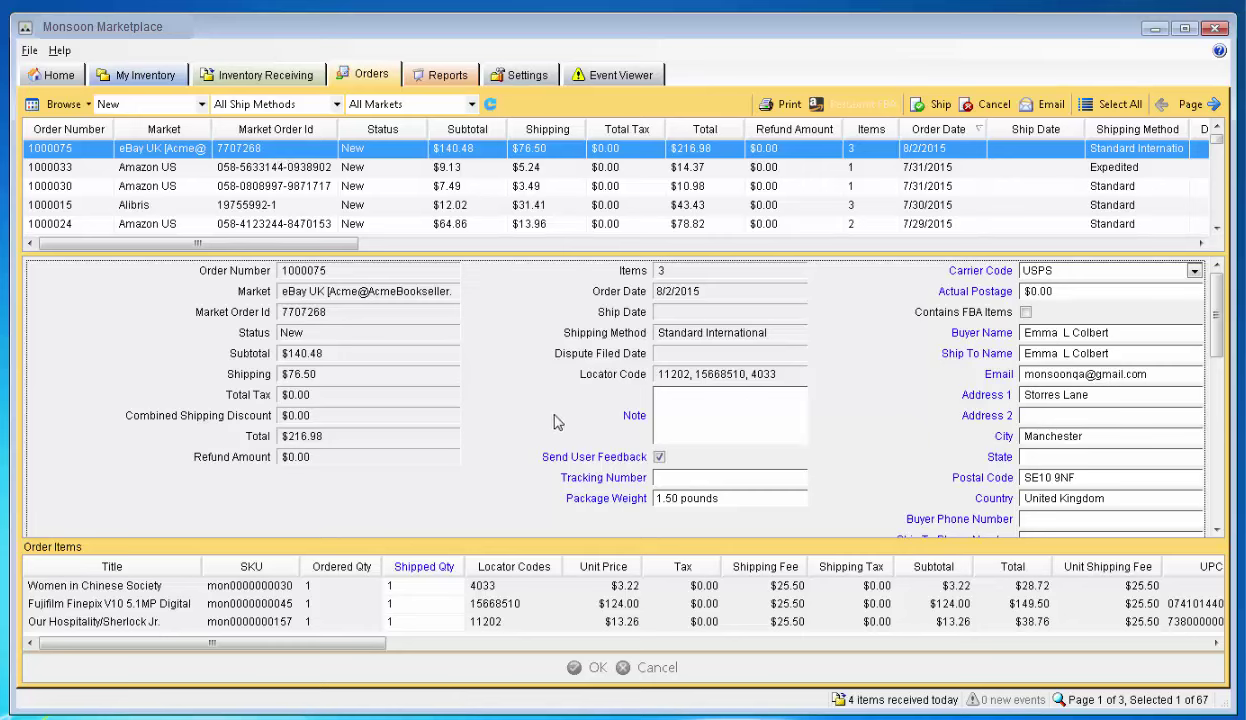
- Start editing the tracking number of the selected eBay UK order
click(660, 481)
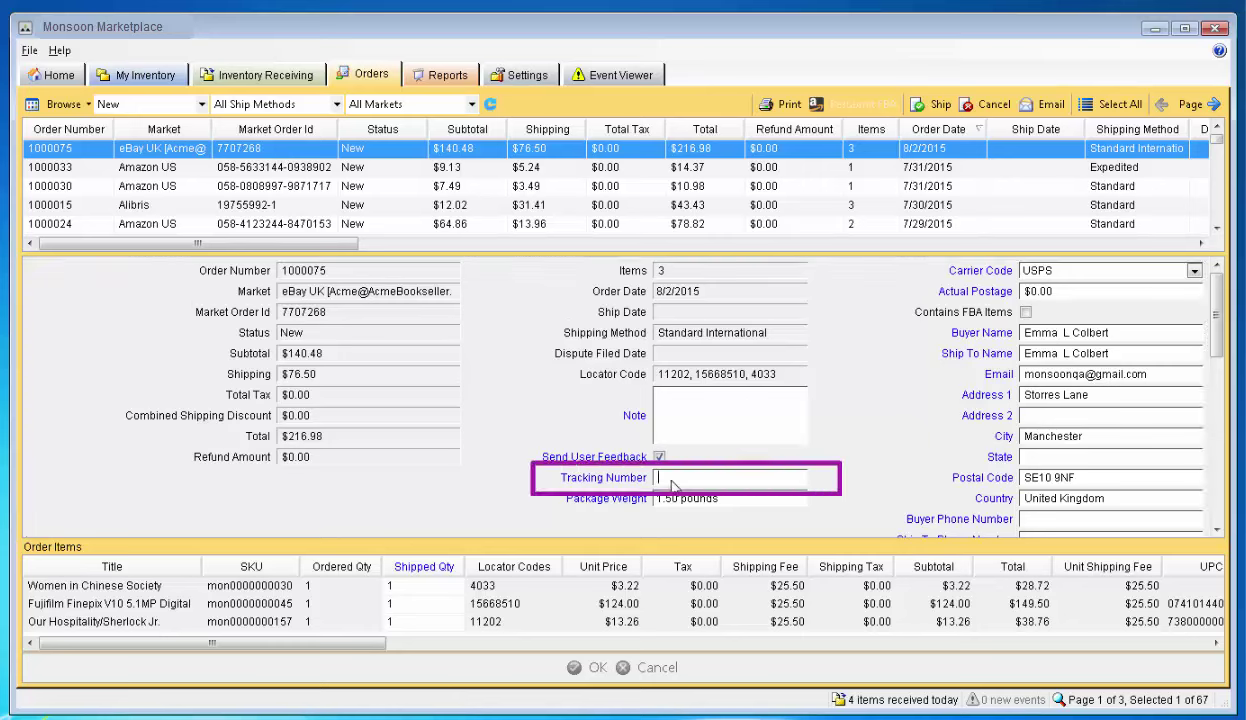